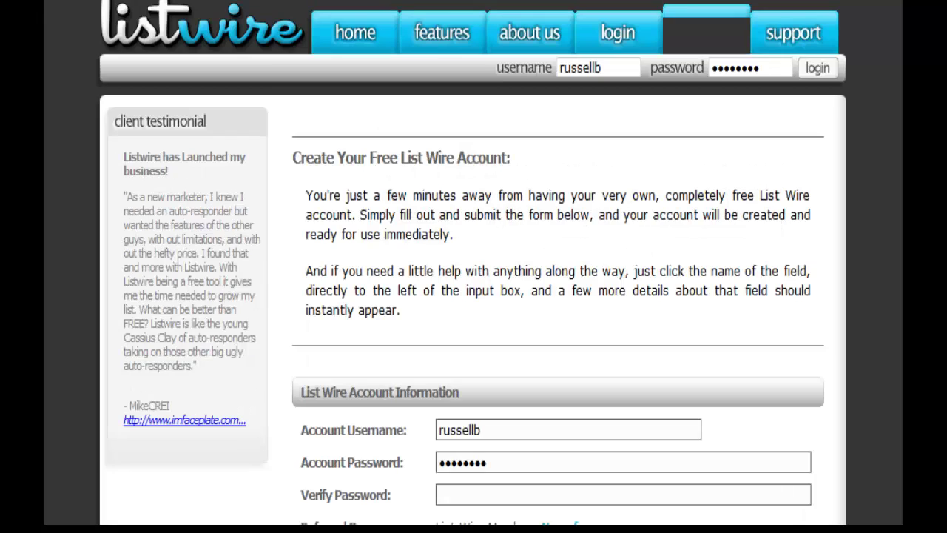
# - Delete the autofilled Account Username and Account Password values, then scroll the form back to the top
pyautogui.scroll(-3, 558, 296)
pyautogui.scroll(-3, 858, 180)
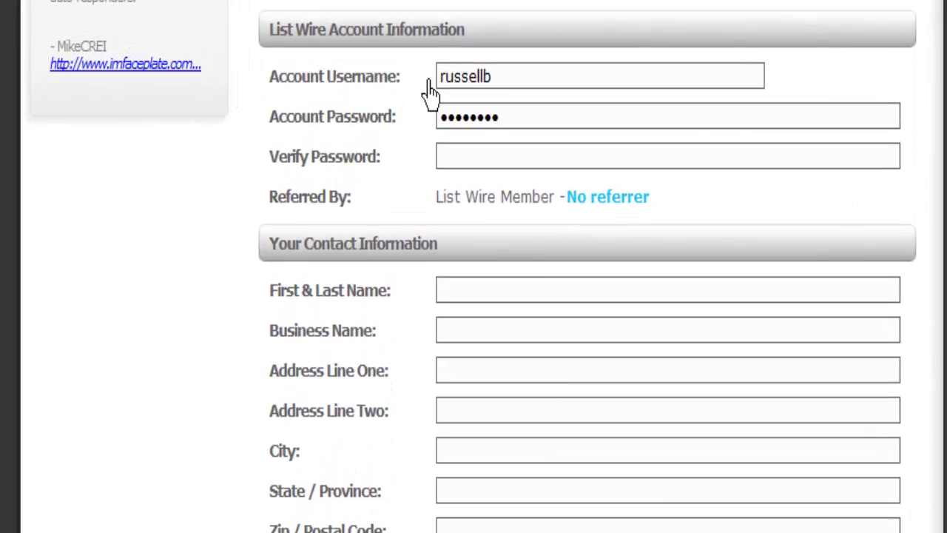
pyautogui.moveTo(511, 81); pyautogui.dragTo(413, 87)
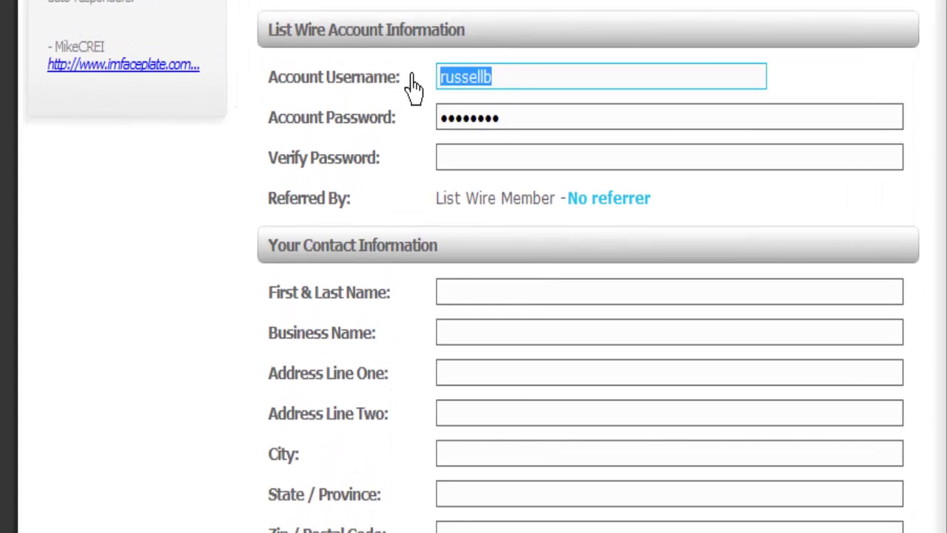
pyautogui.press('BackSpace')
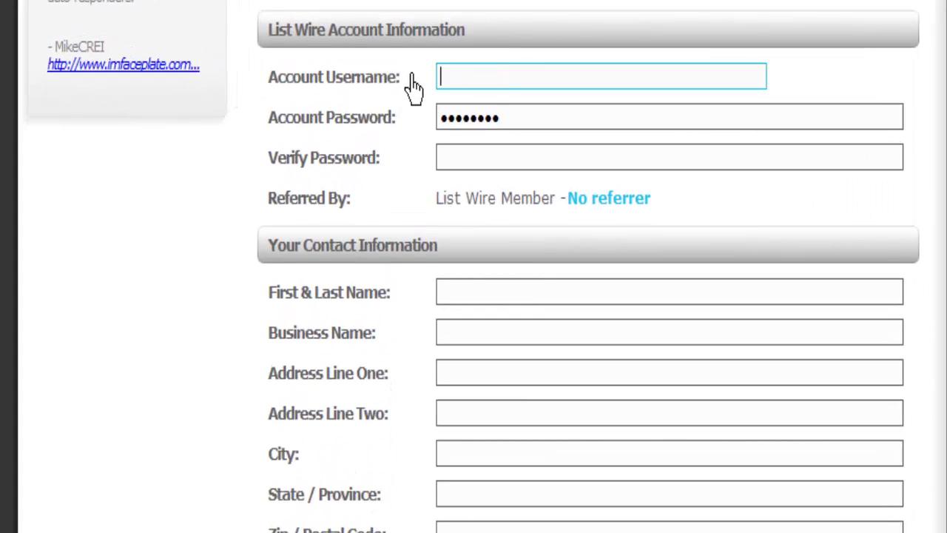
pyautogui.moveTo(509, 131); pyautogui.dragTo(392, 130)
pyautogui.press('BackSpace')
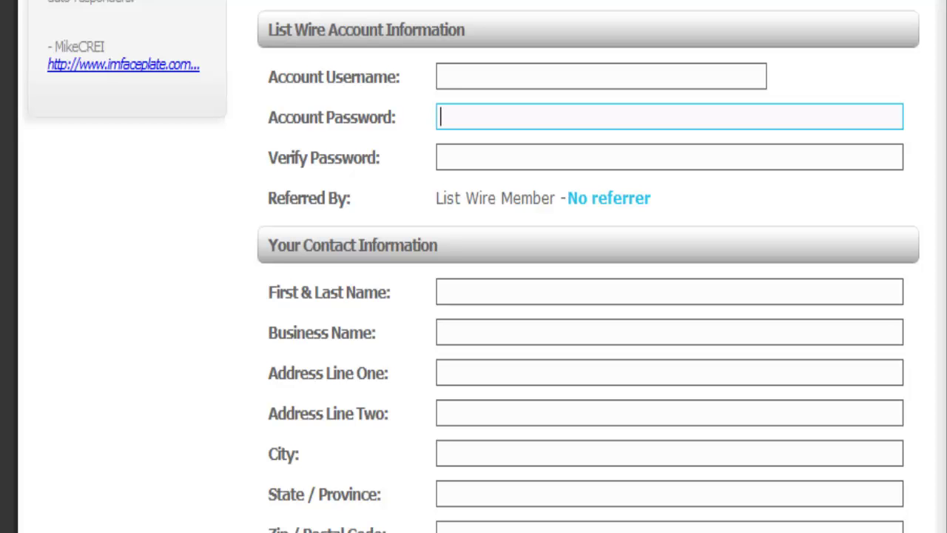
pyautogui.scroll(-3, 588, 296)
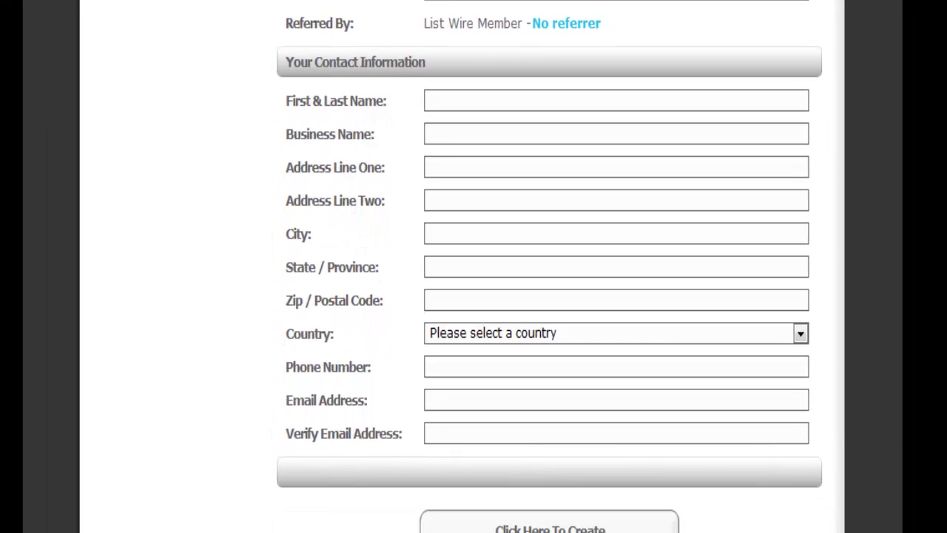
pyautogui.scroll(-3, 814, 363)
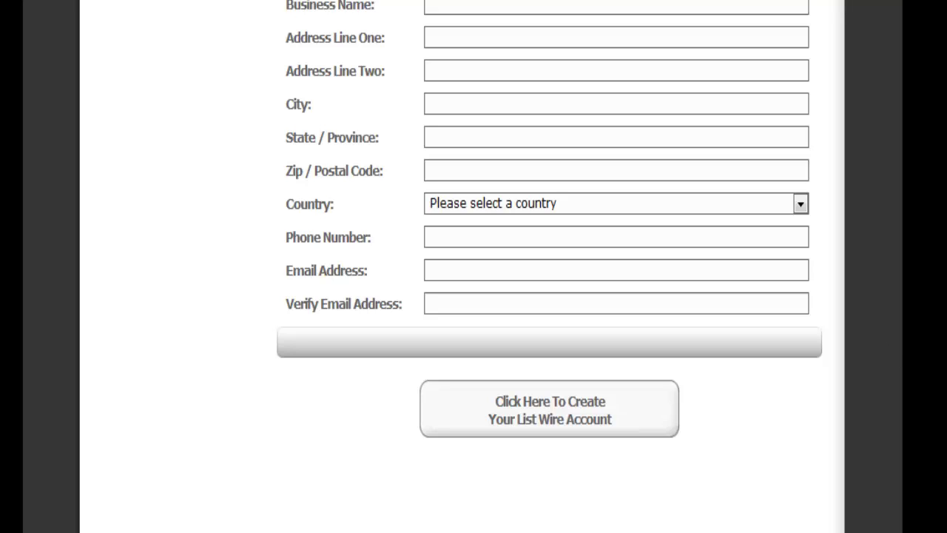
pyautogui.scroll(10, 852, 161)
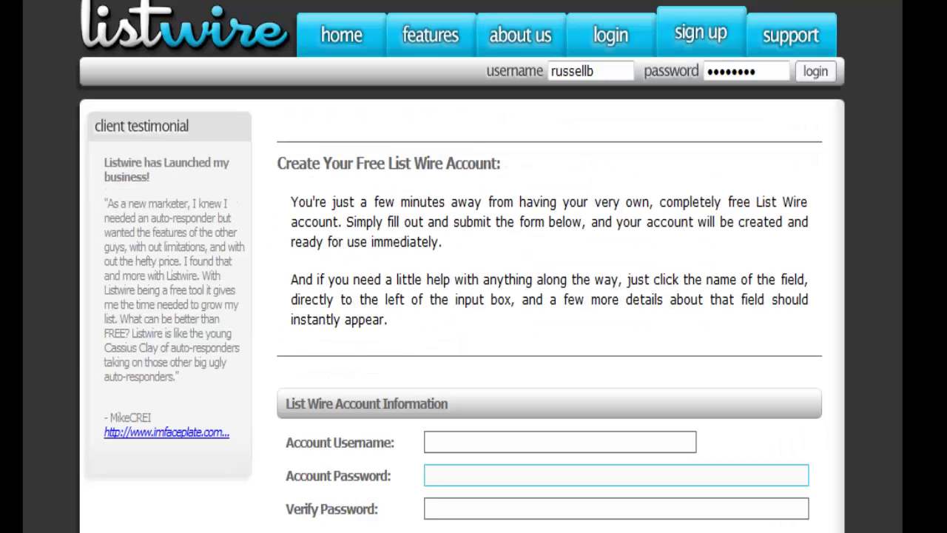
# - Log in and view the autoresponders list showing the Master Account and Neucopia autoresponders
pyautogui.click(814, 77)
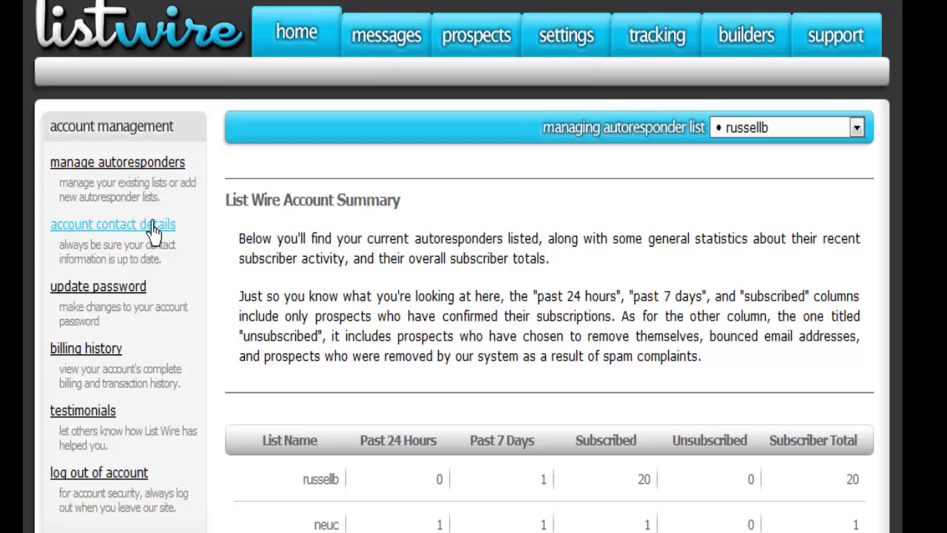
pyautogui.click(141, 163)
pyautogui.scroll(-3, 473, 295)
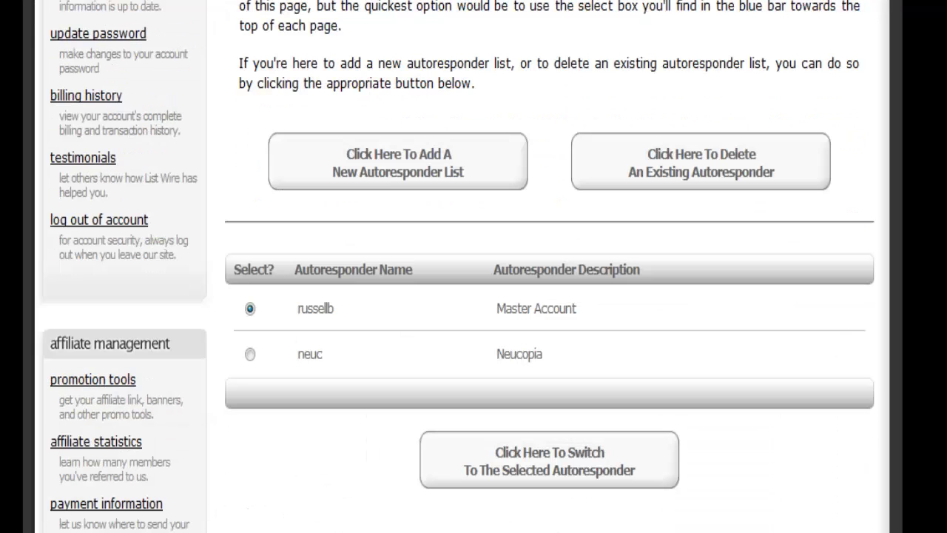
# - Add a new autoresponder list with Allow Replication set to 'Yes - Allow others to replicate'
pyautogui.click(391, 170)
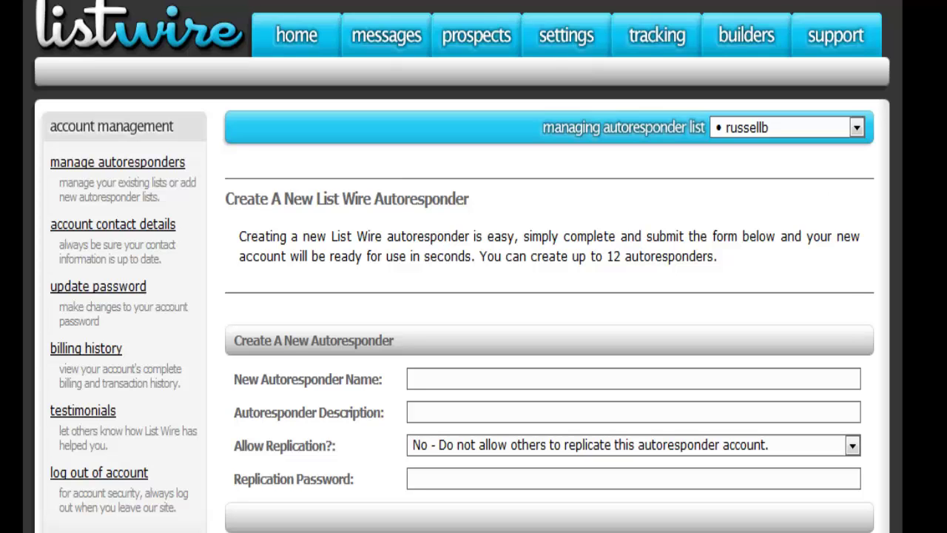
pyautogui.scroll(-2, 473, 266)
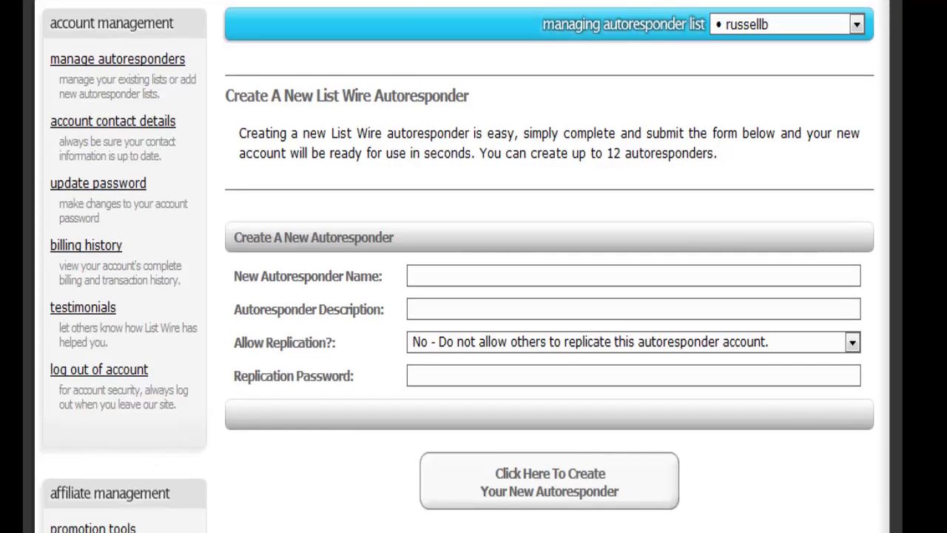
pyautogui.scroll(1, 473, 266)
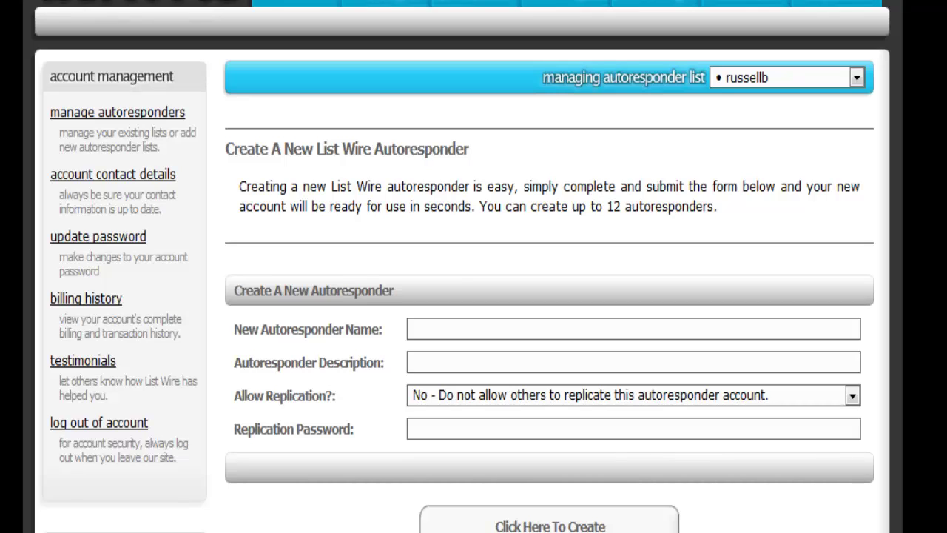
pyautogui.click(471, 338)
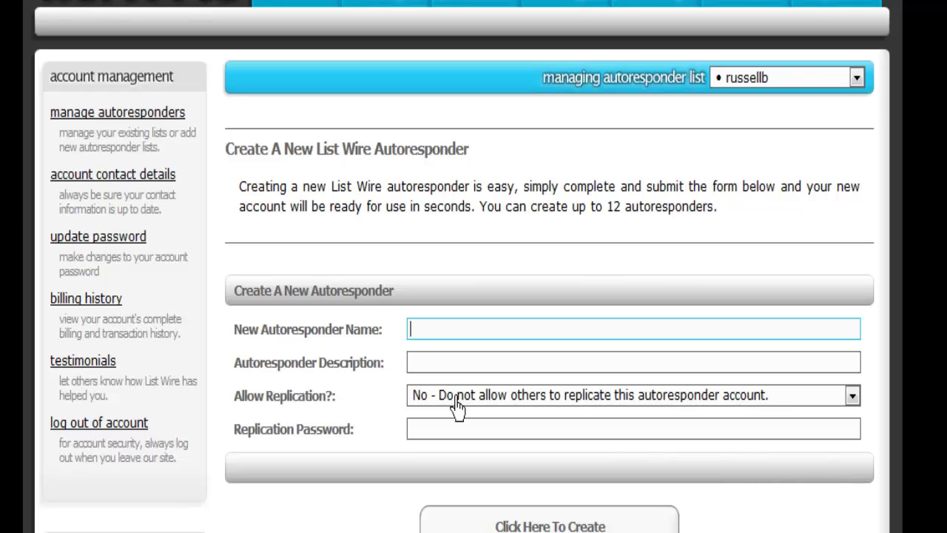
pyautogui.click(852, 398)
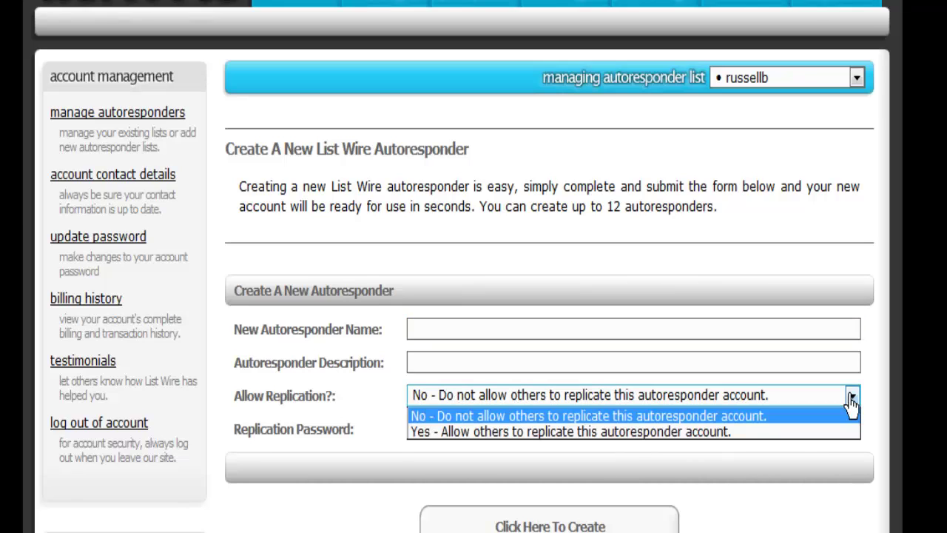
pyautogui.click(796, 423)
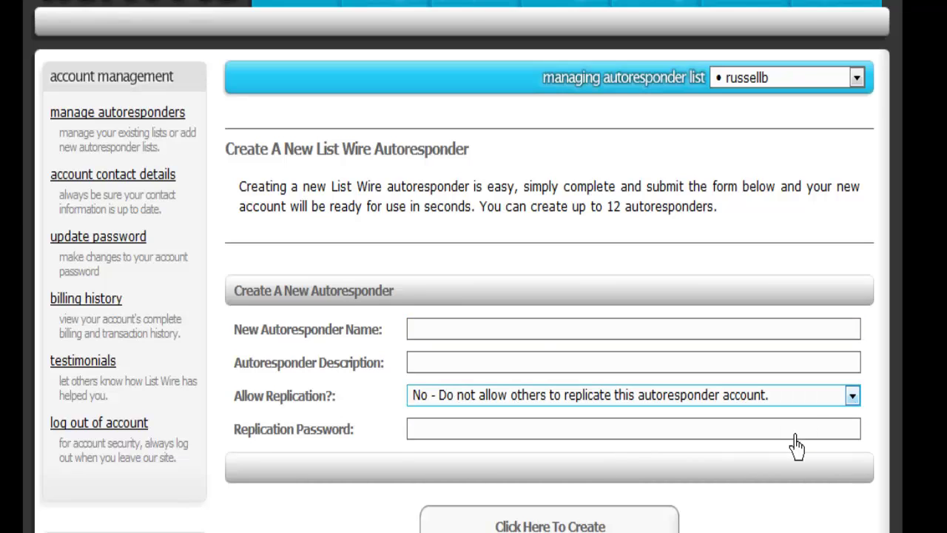
pyautogui.click(846, 397)
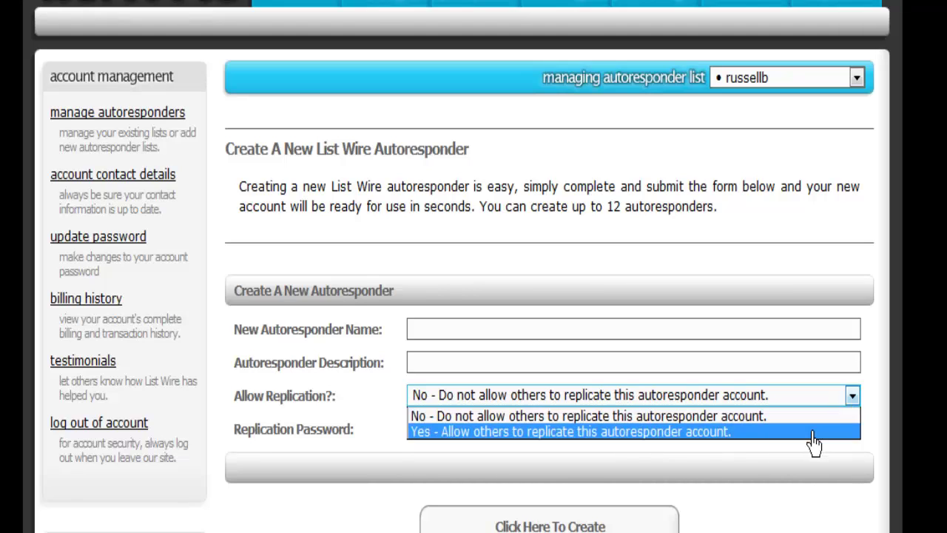
pyautogui.click(813, 432)
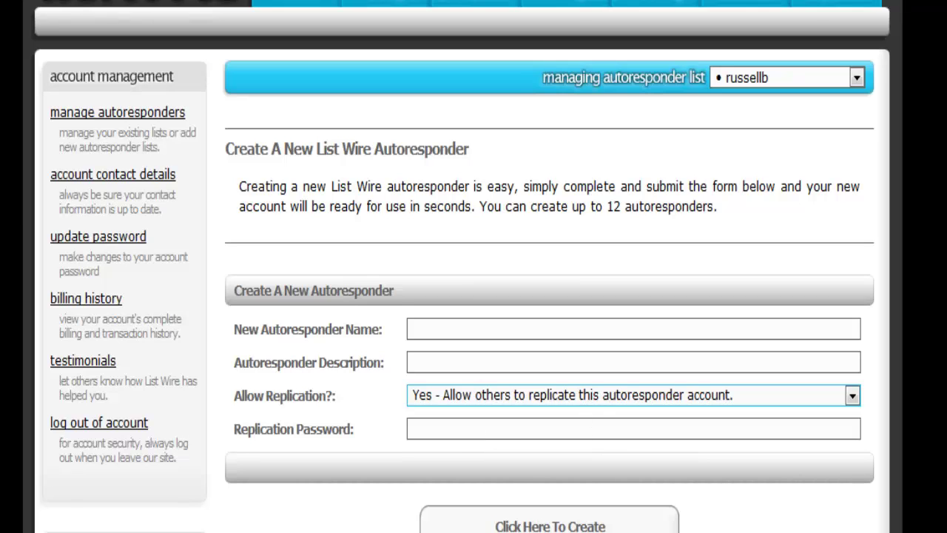
# - Dismiss the Malwarebytes popup and review the autoresponder's Options and Settings, where Account Replication is No
pyautogui.scroll(-3, 641, 370)
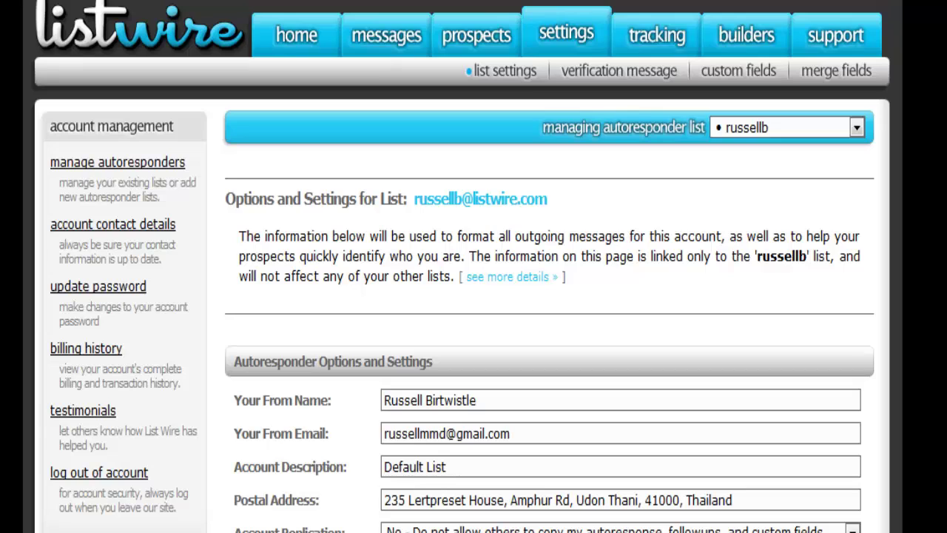
pyautogui.scroll(-2, 461, 267)
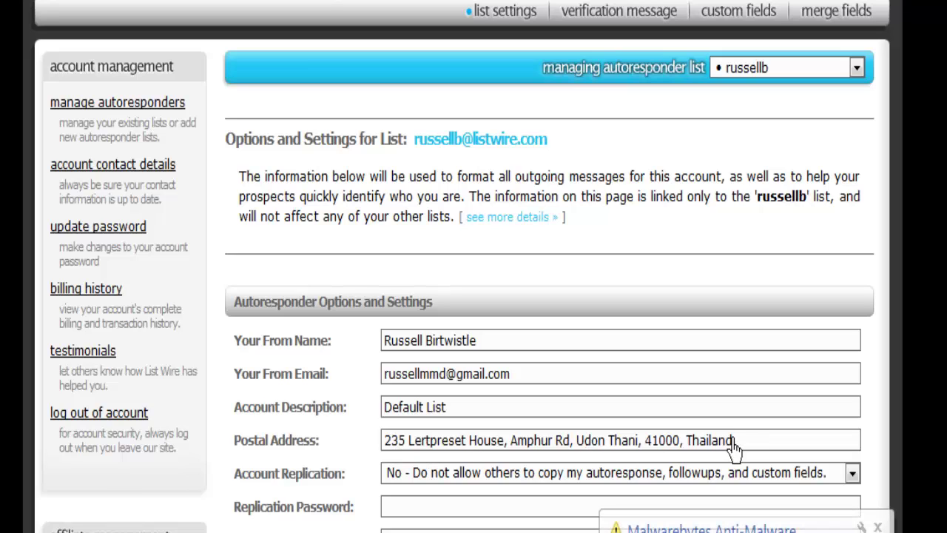
pyautogui.click(878, 527)
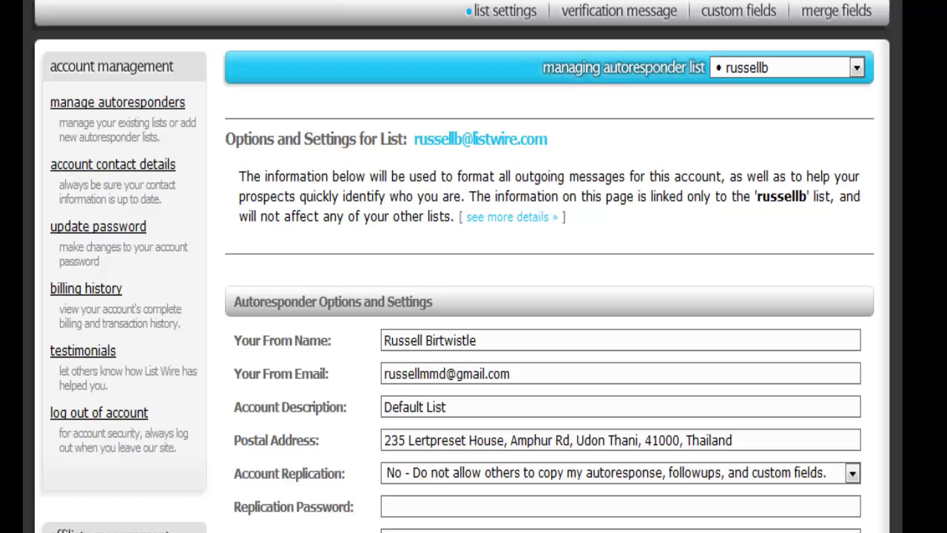
pyautogui.scroll(-1, 740, 241)
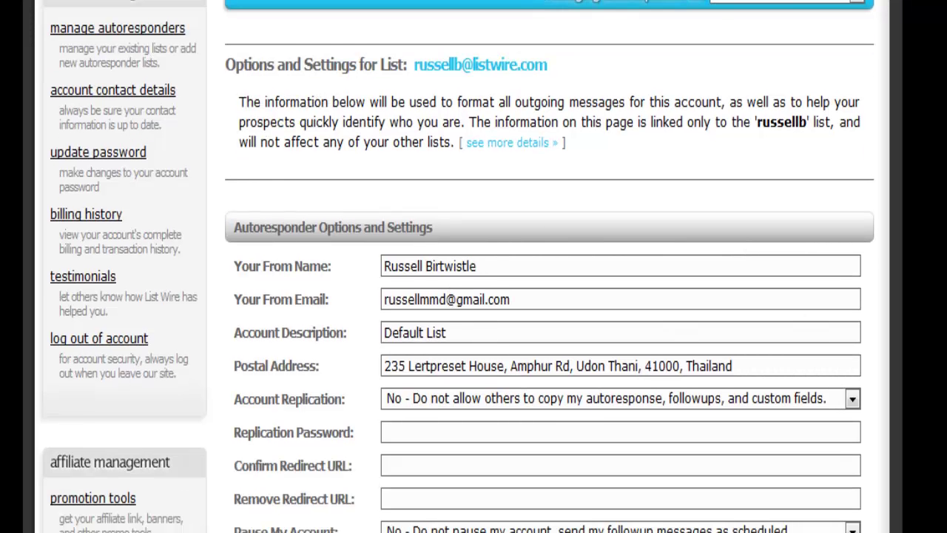
pyautogui.scroll(-3, 547, 296)
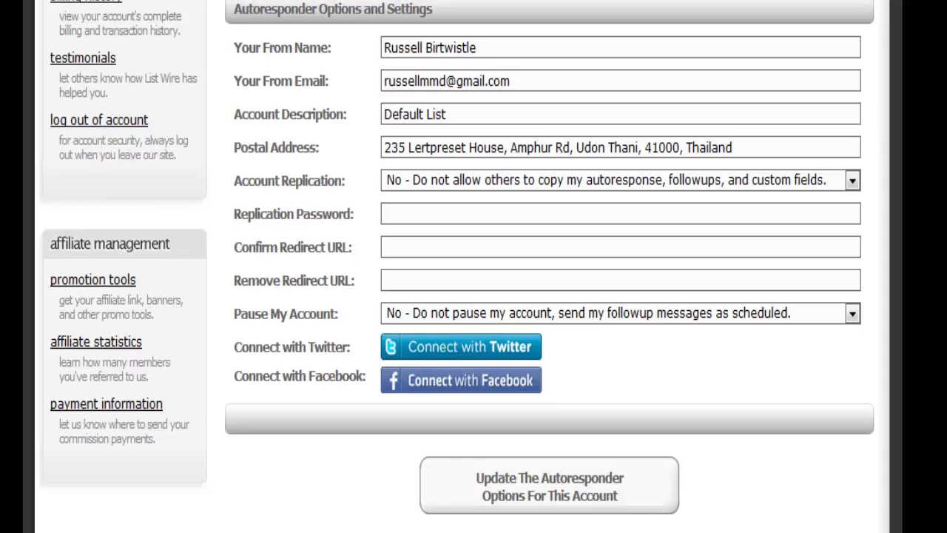
pyautogui.scroll(5, 474, 296)
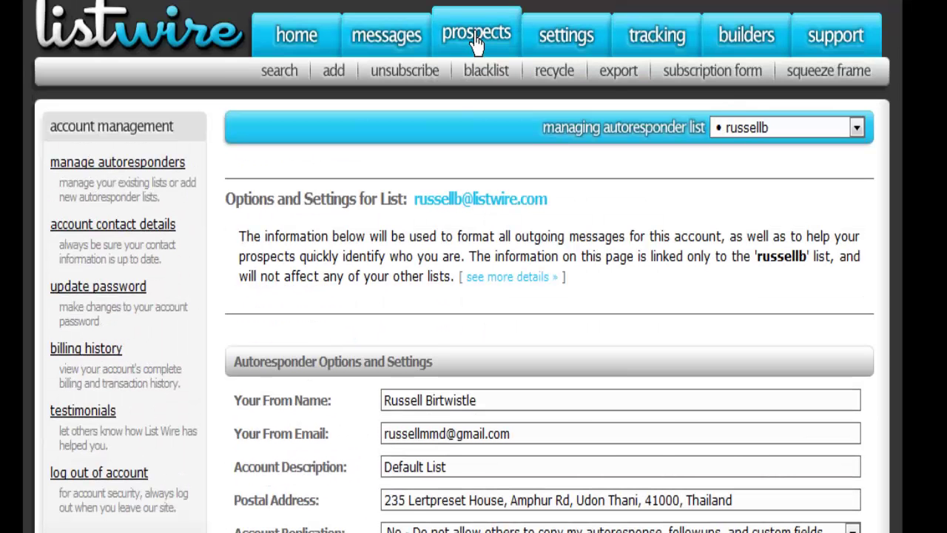
# - Go to Prospects > subscription form and start adding a new web form
pyautogui.click(476, 40)
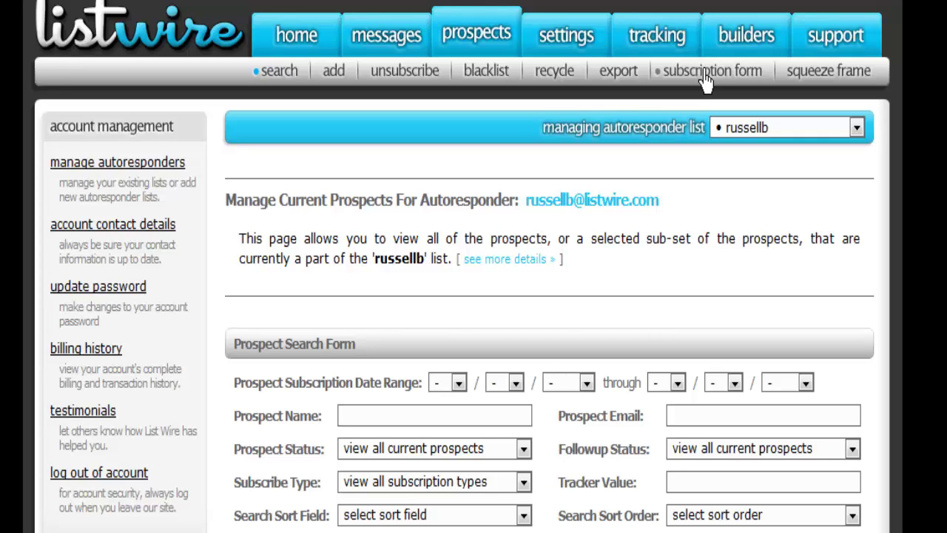
pyautogui.click(706, 74)
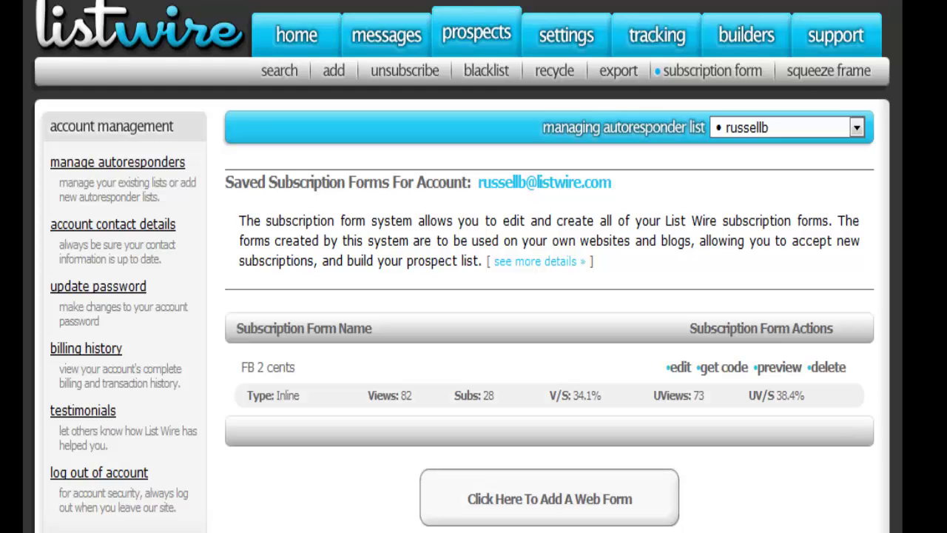
pyautogui.scroll(-2, 538, 326)
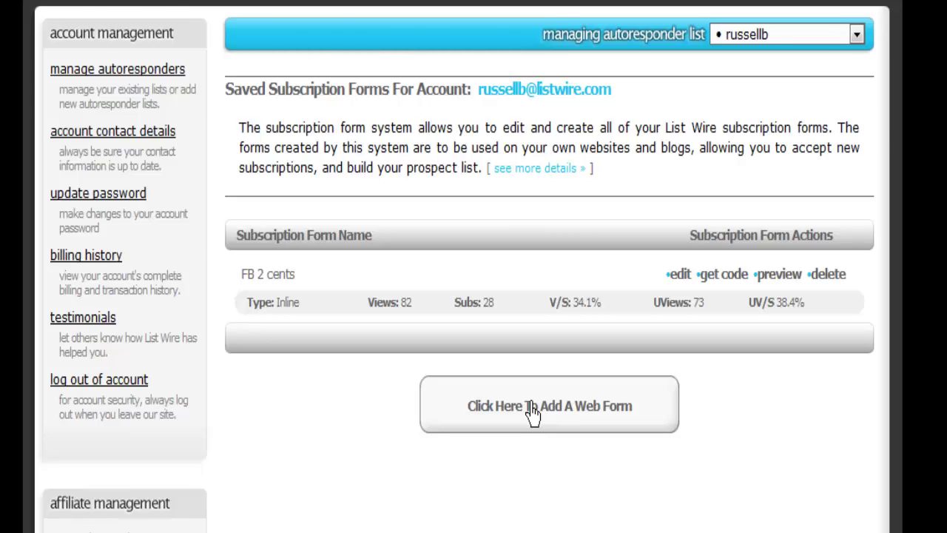
pyautogui.click(533, 409)
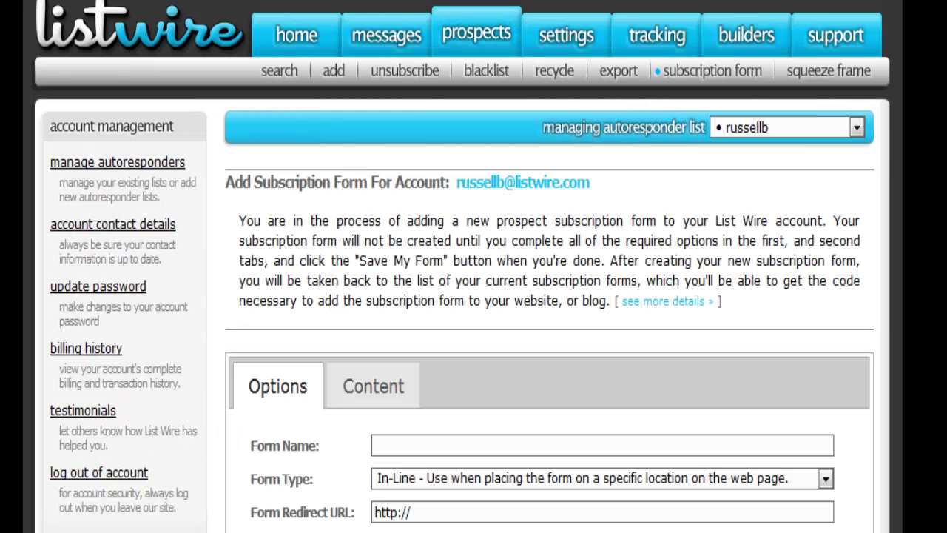
pyautogui.scroll(-2, 473, 266)
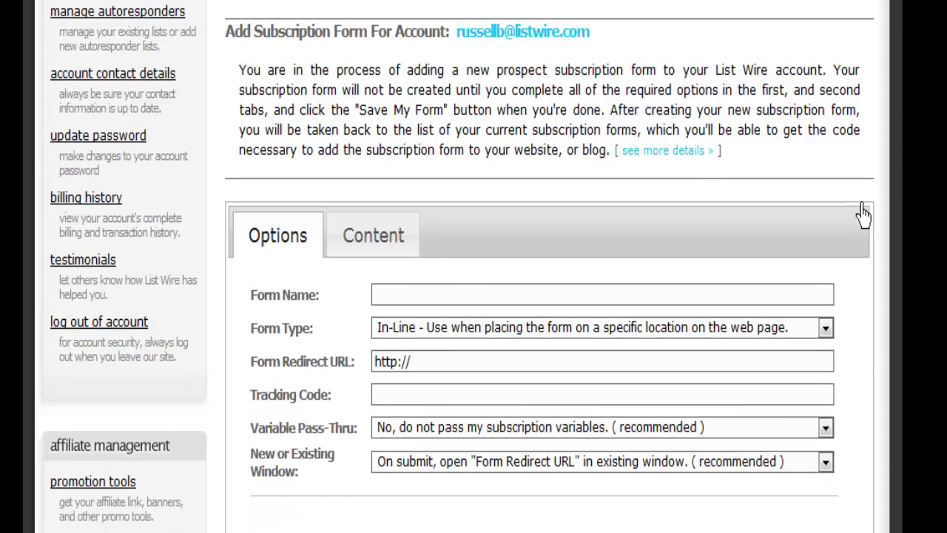
pyautogui.click(447, 300)
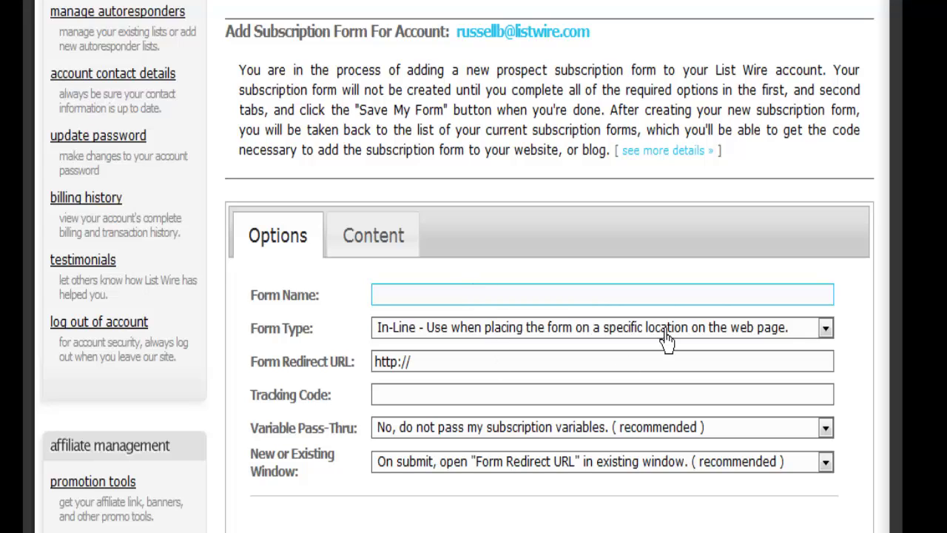
pyautogui.click(455, 372)
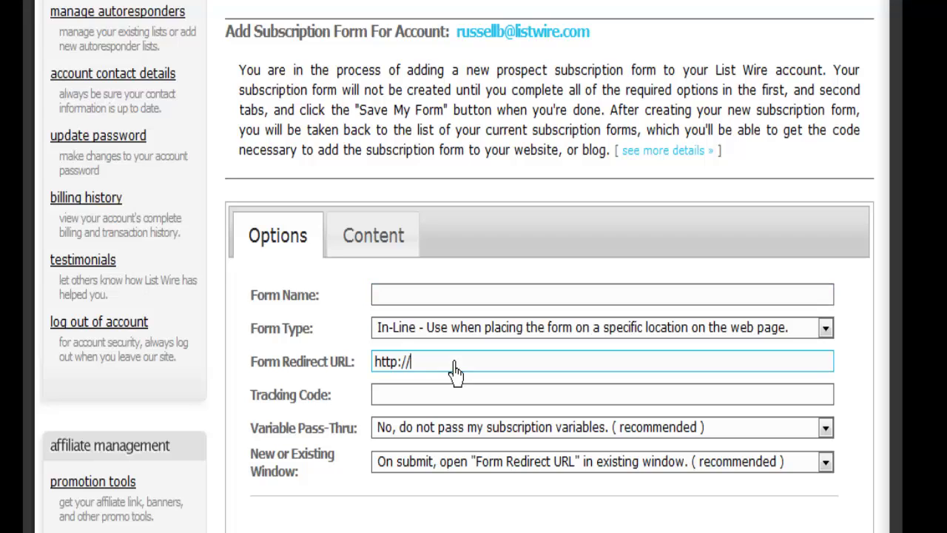
pyautogui.click(455, 372)
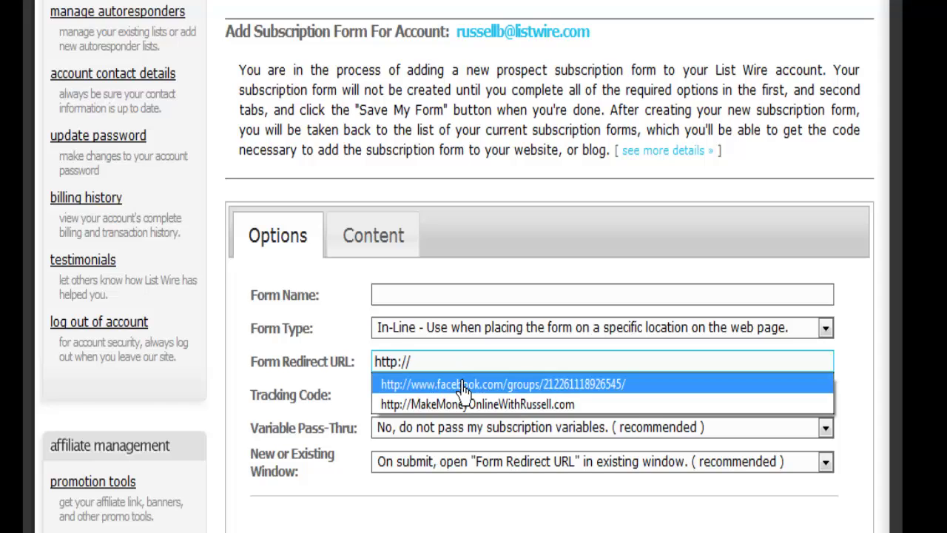
pyautogui.click(462, 385)
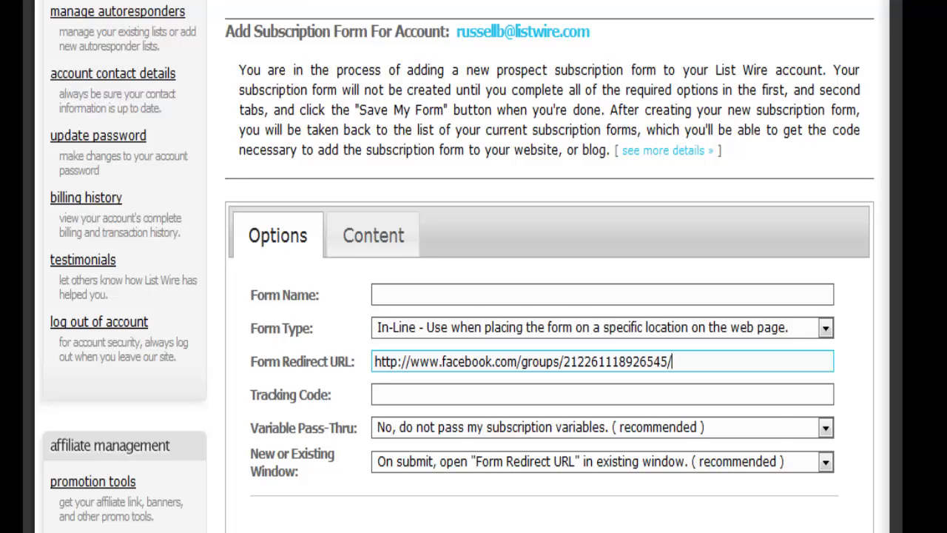
pyautogui.scroll(-2, 548, 296)
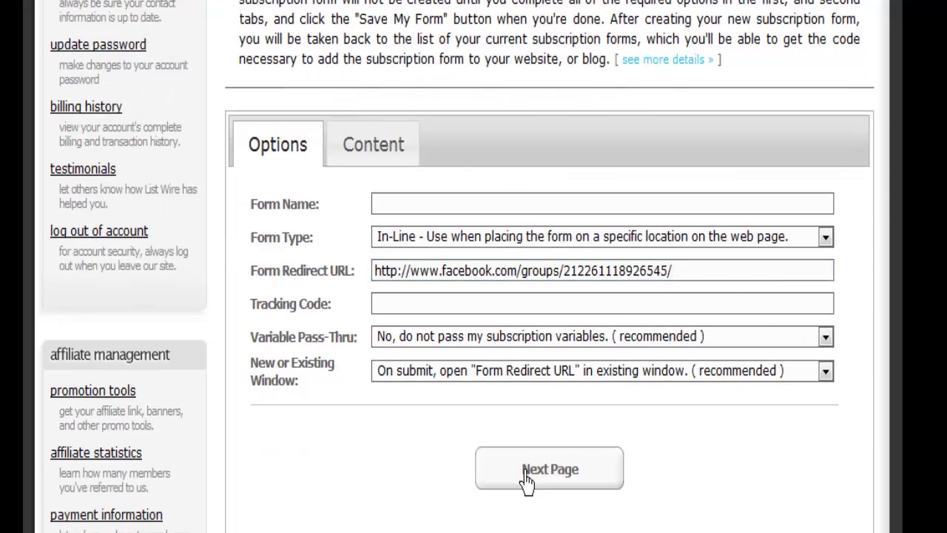
pyautogui.click(525, 476)
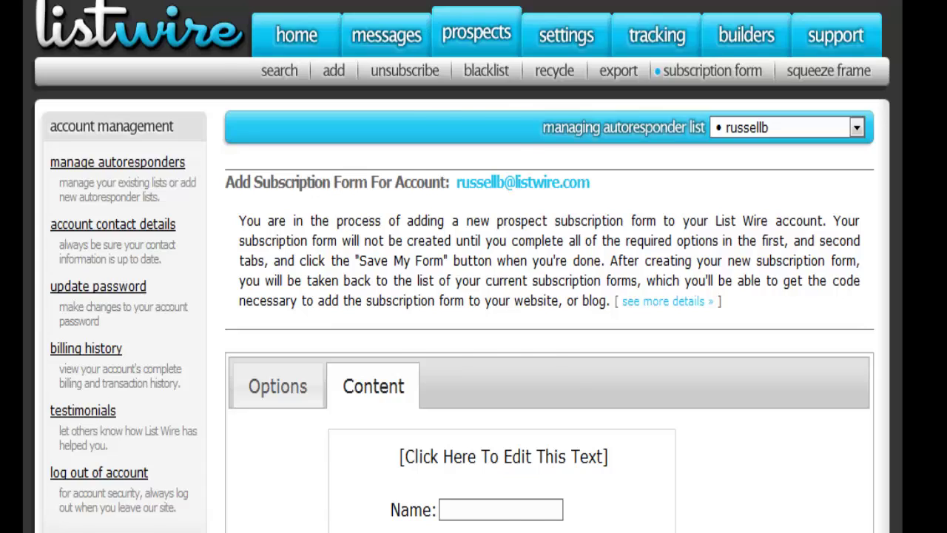
# - Change the top placeholder text to 'Get Info Here', centre-aligned, and save it
pyautogui.scroll(-5, 548, 296)
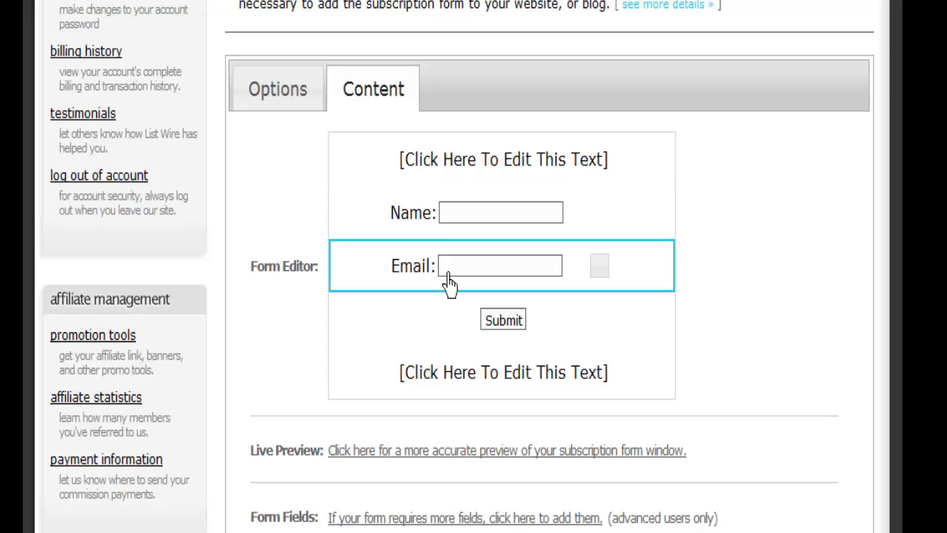
pyautogui.click(488, 172)
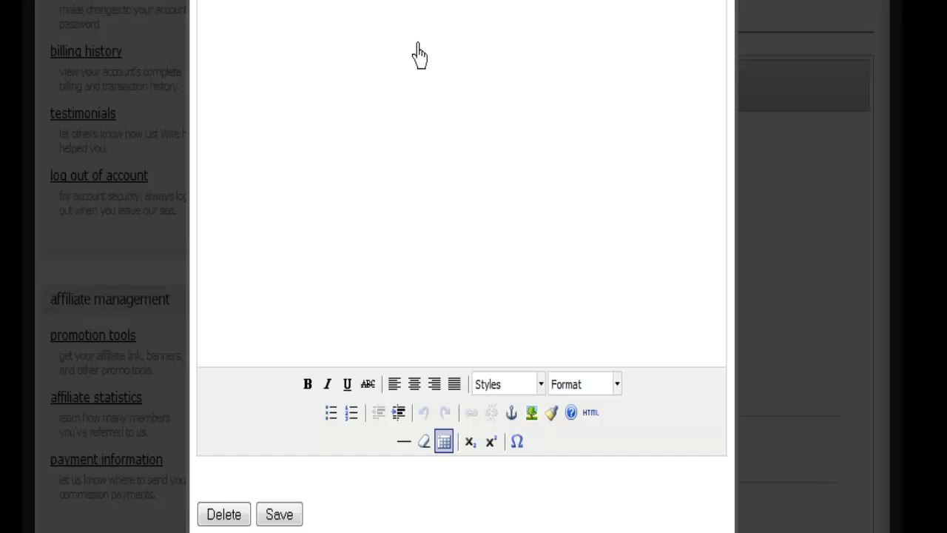
pyautogui.write('Gwe')
pyautogui.press('BackSpace')
pyautogui.press('BackSpace')
pyautogui.write('et Info ')
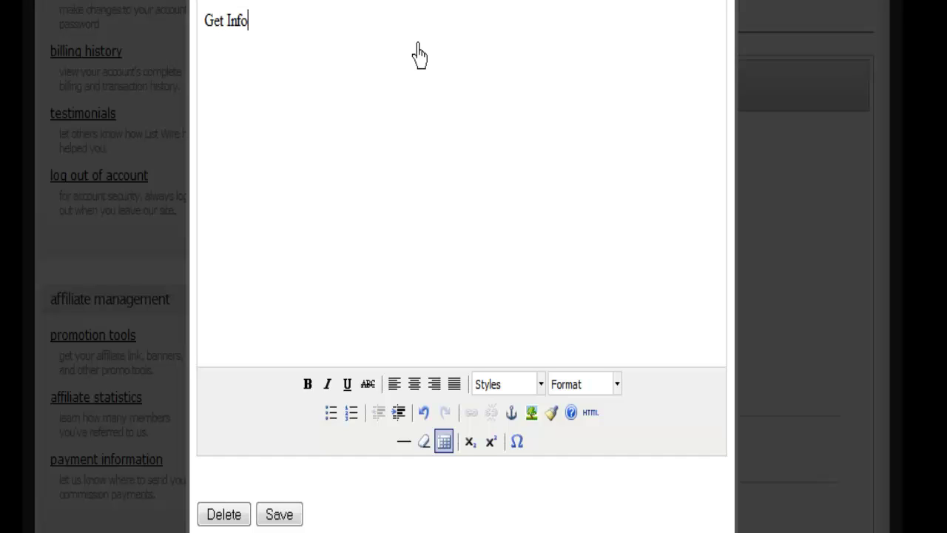
pyautogui.write('Here')
pyautogui.click(414, 385)
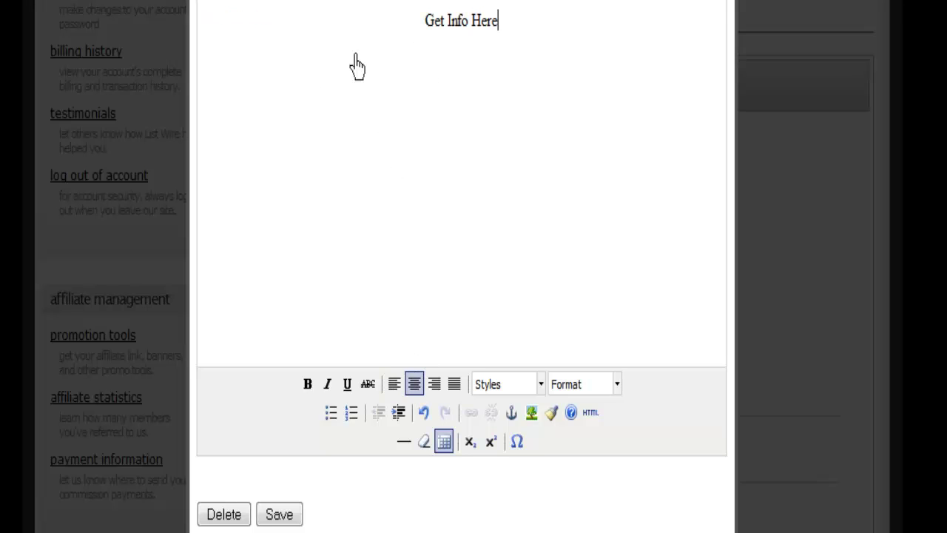
pyautogui.click(280, 515)
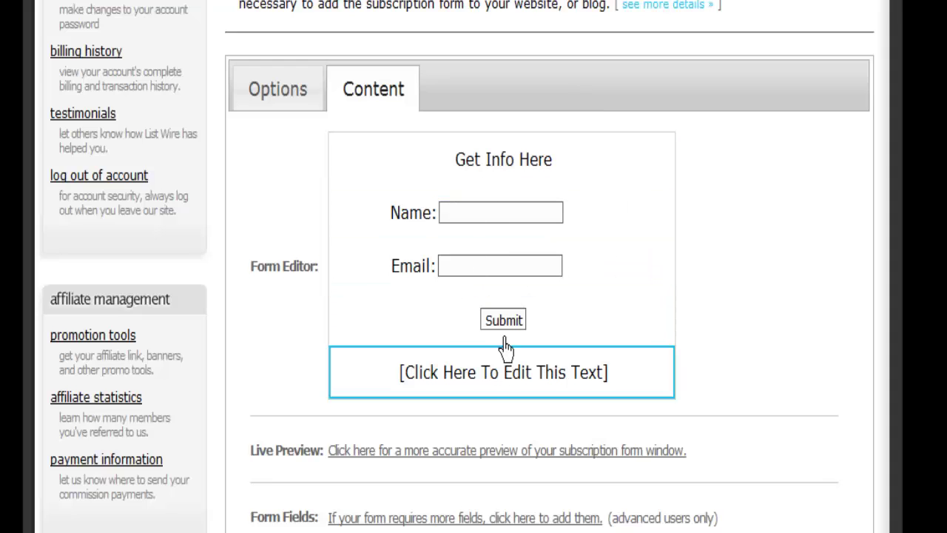
# - Change the bottom text to a centred 'Join our FB team' and save the form
pyautogui.click(507, 381)
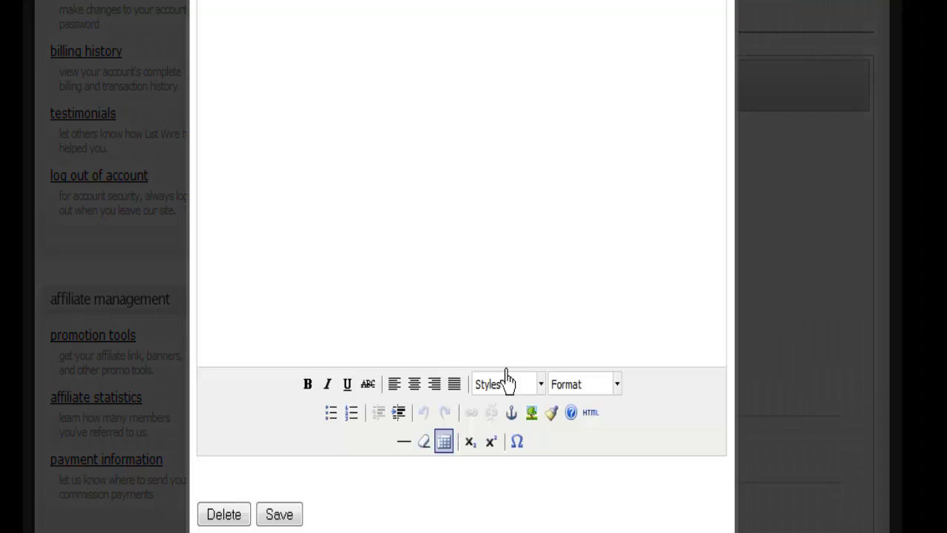
pyautogui.write('Join our FB team')
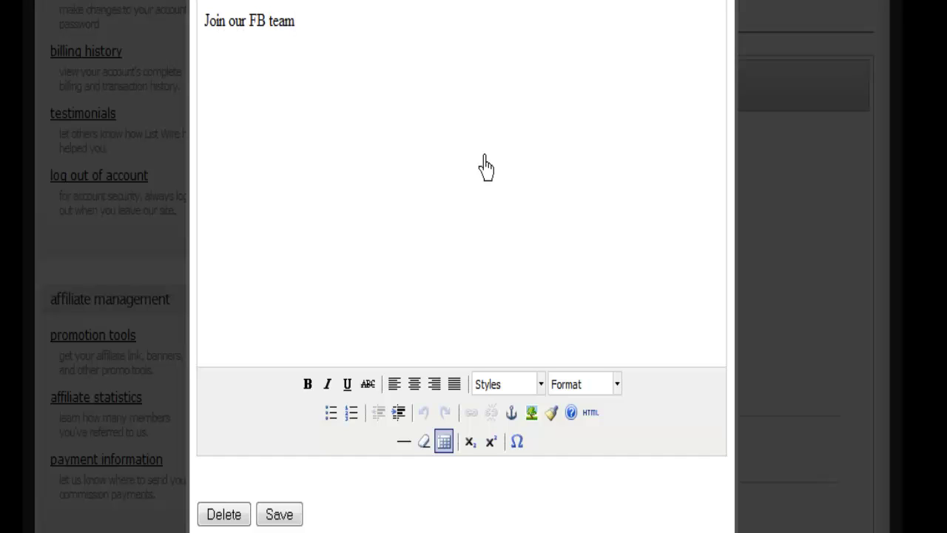
pyautogui.click(416, 392)
pyautogui.click(280, 518)
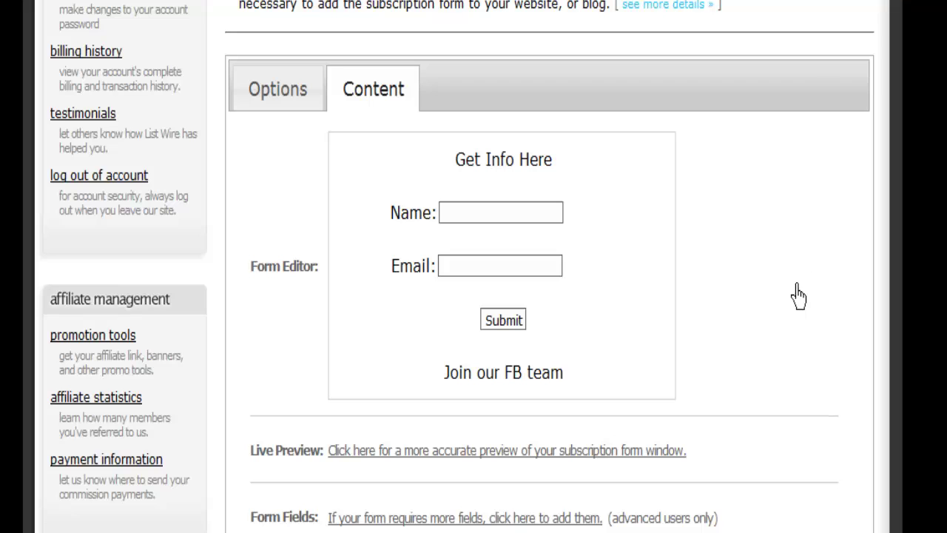
pyautogui.scroll(-1, 799, 296)
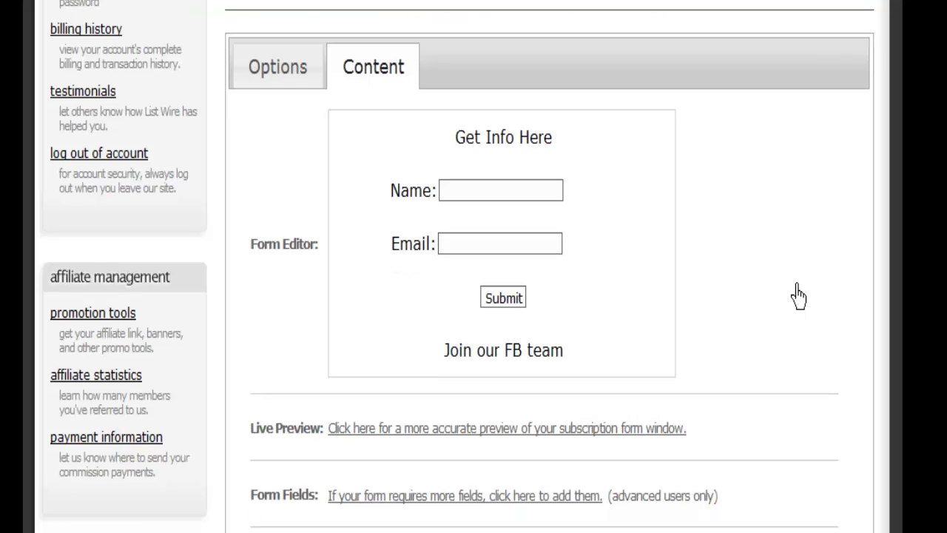
pyautogui.scroll(-5, 798, 296)
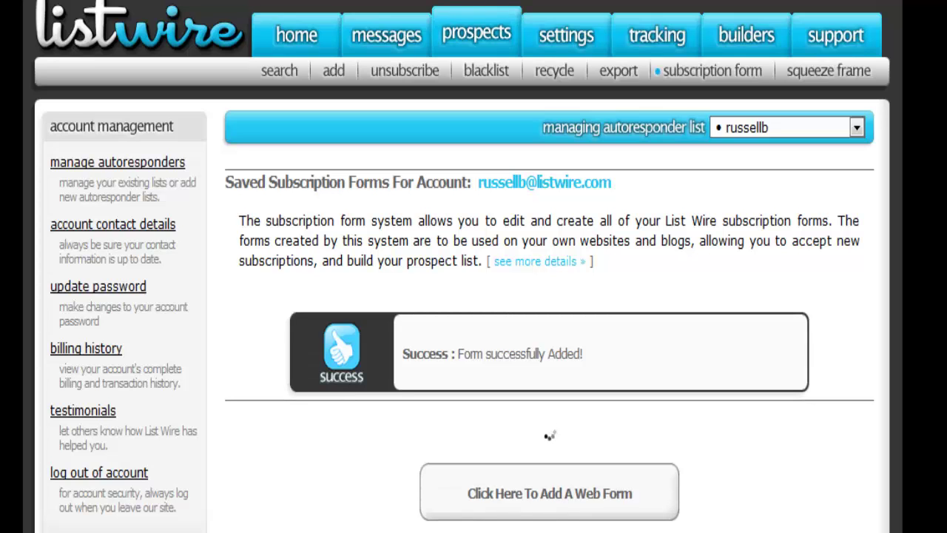
pyautogui.scroll(-3, 769, 263)
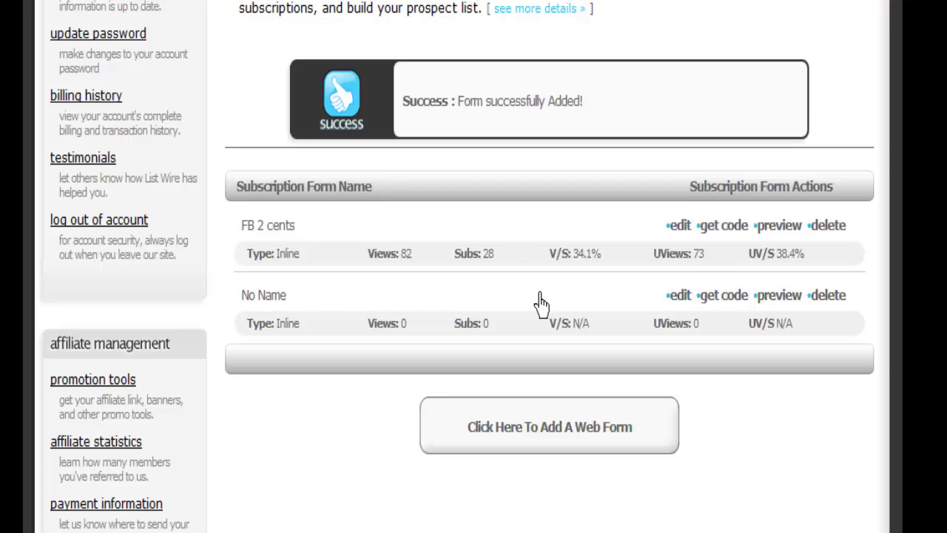
# - Show the No Name form's code and copy all of its raw HTML
pyautogui.click(726, 299)
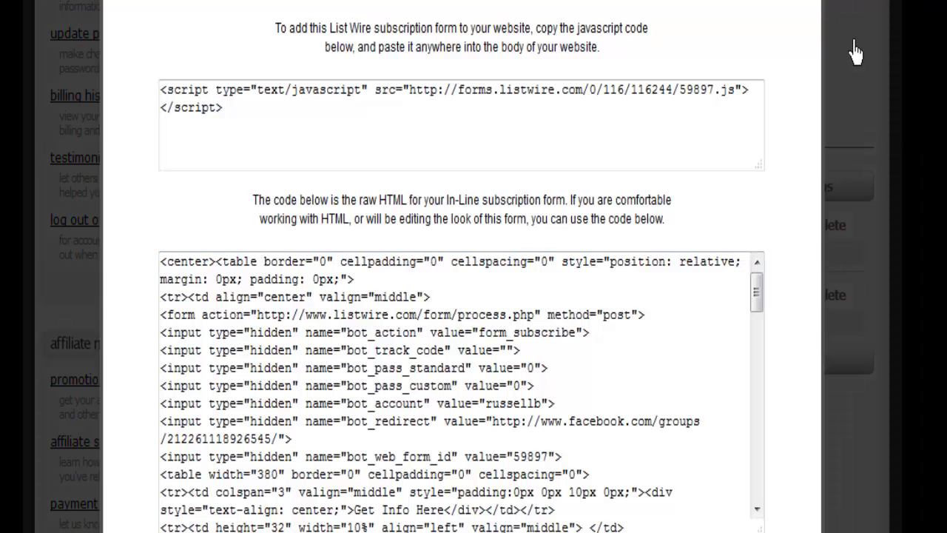
pyautogui.scroll(-2, 888, 296)
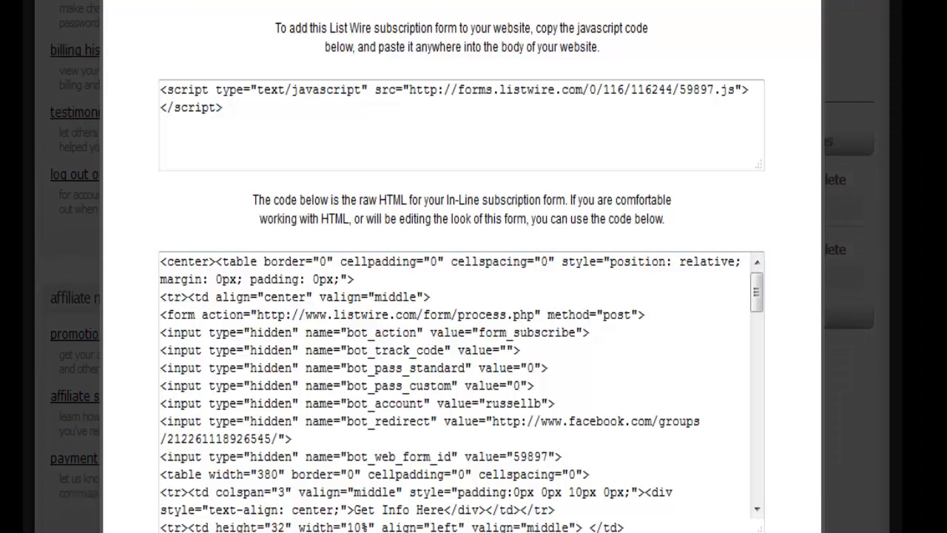
pyautogui.click(756, 294)
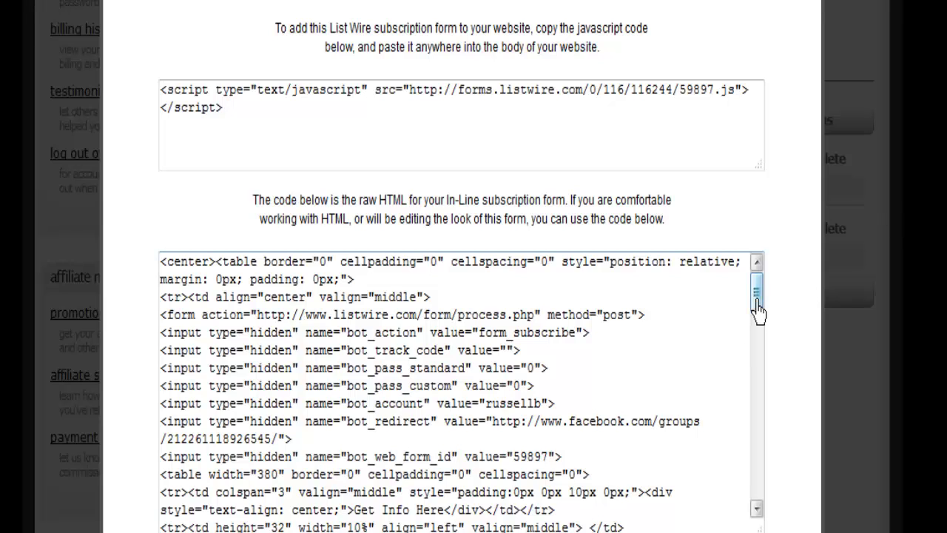
pyautogui.click(462, 311)
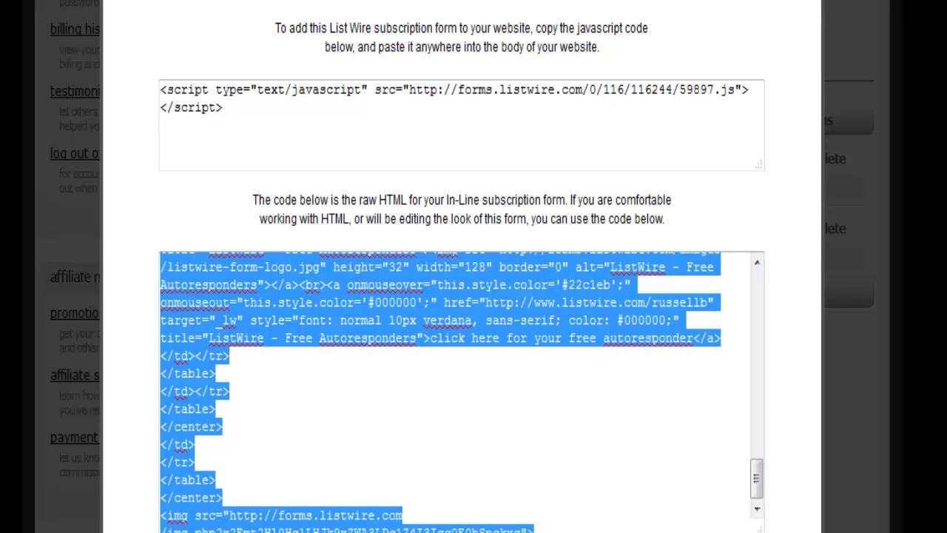
pyautogui.press('super')
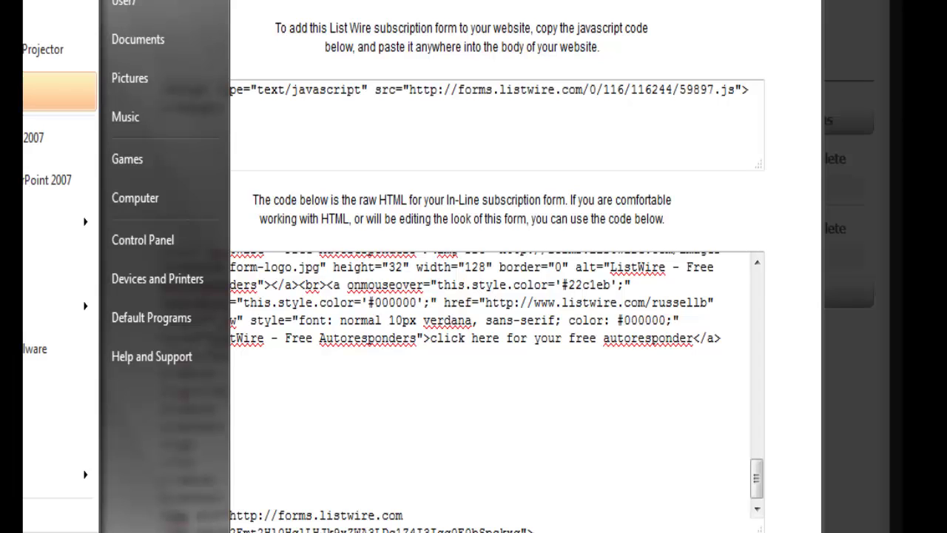
# - Paste the copied form HTML into a new Notepad document, then minimize Notepad
pyautogui.click(47, 138)
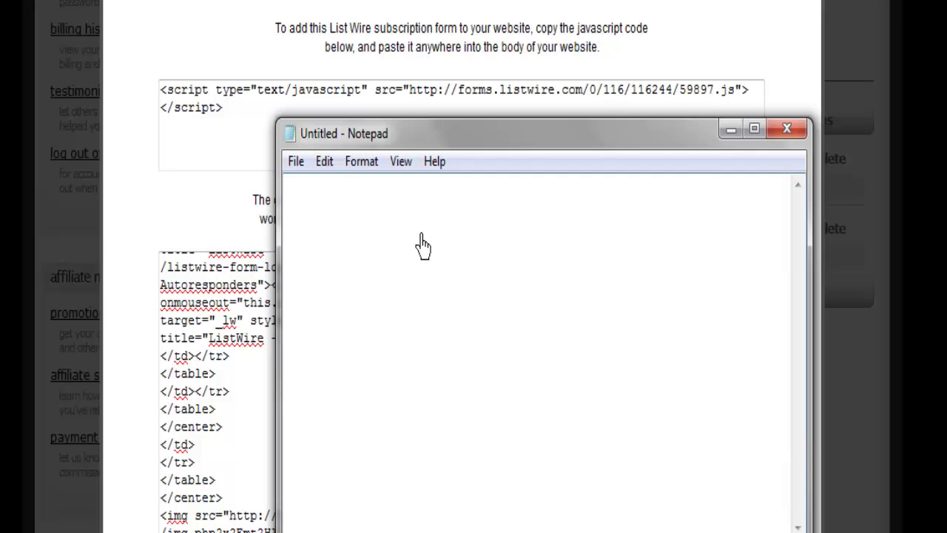
pyautogui.hotkey('ctrl', 'v')
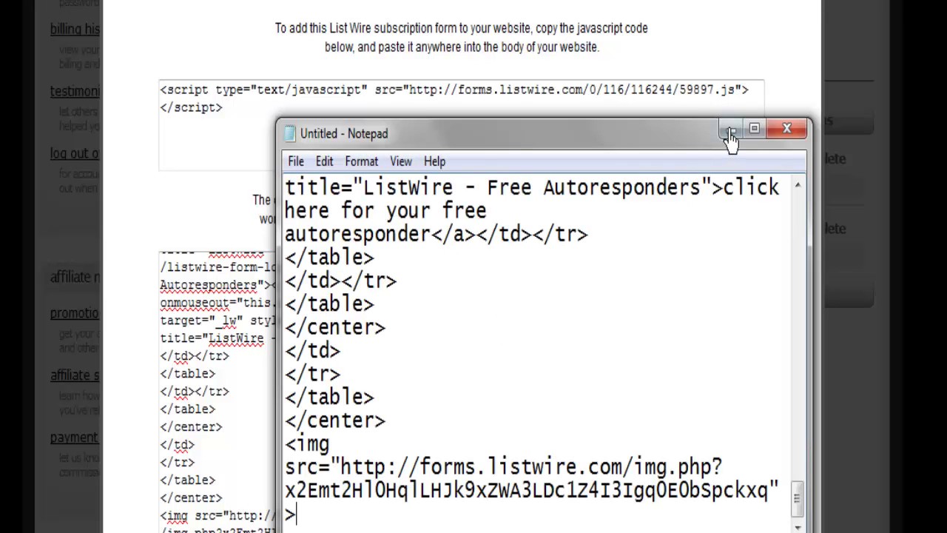
pyautogui.click(729, 132)
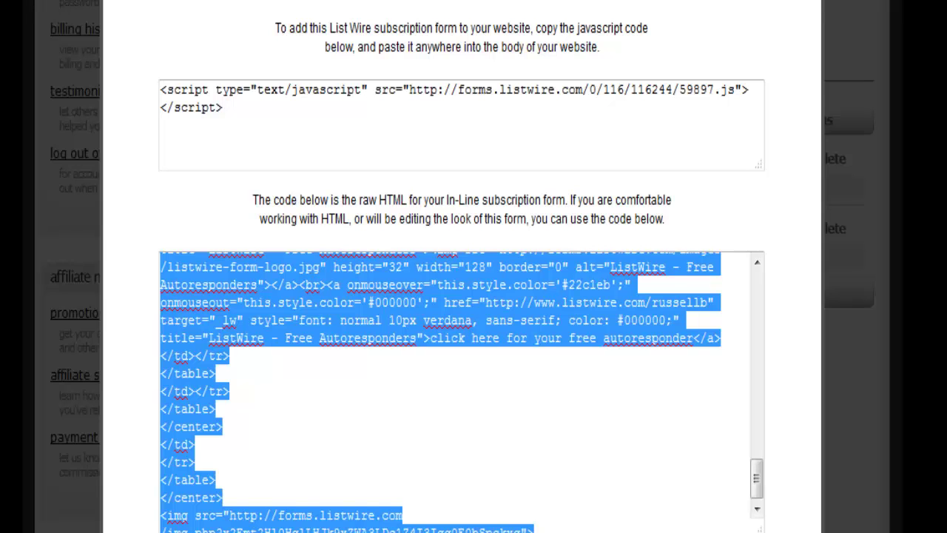
pyautogui.click(474, 427)
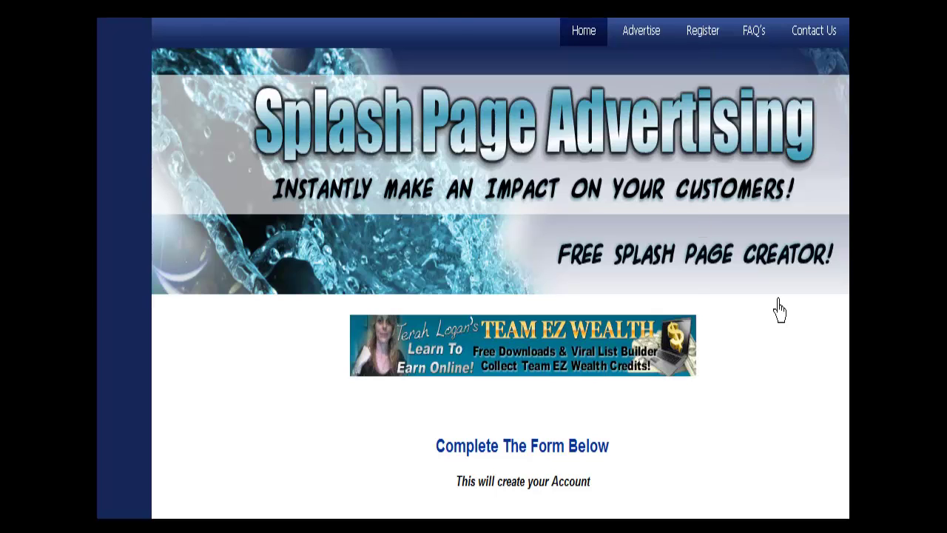
# - Enter the first and last name, and set the country to Thailand
pyautogui.scroll(-5, 780, 311)
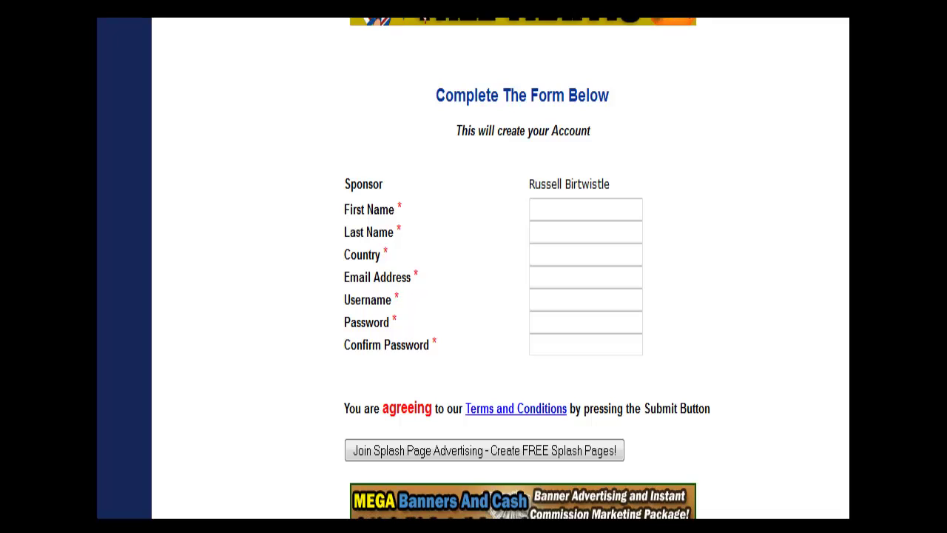
pyautogui.click(582, 213)
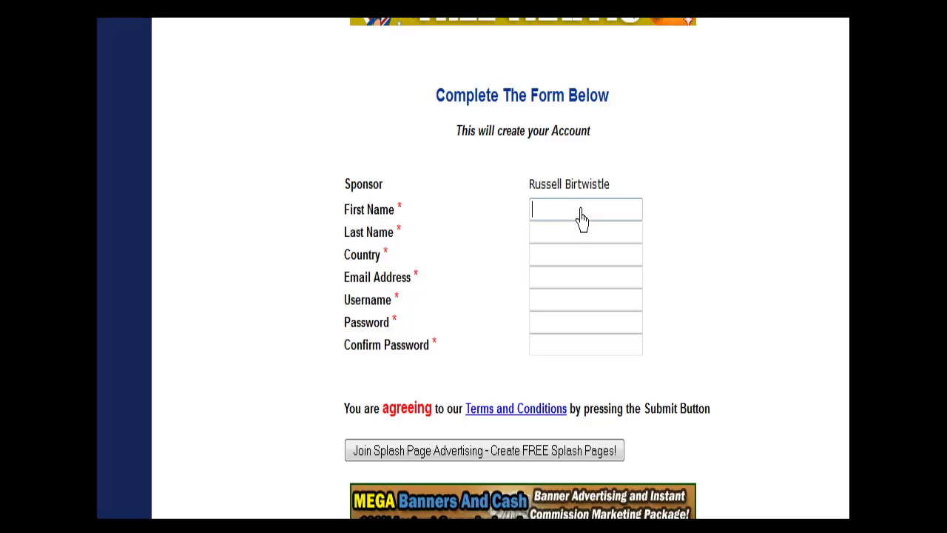
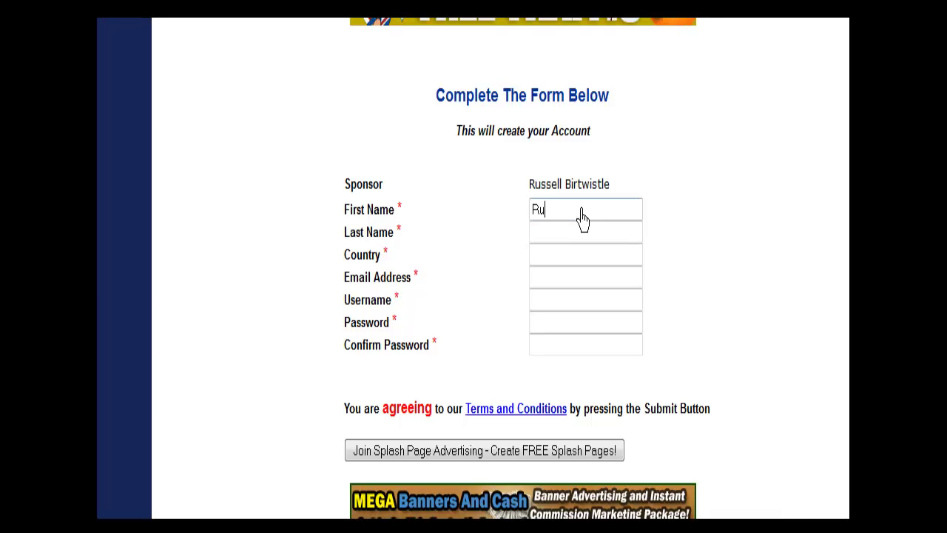
pyautogui.click(591, 236)
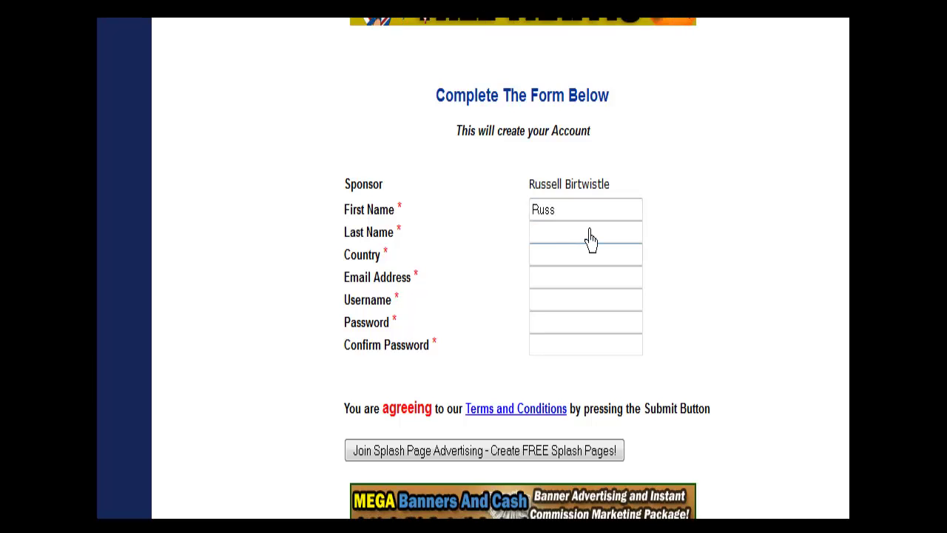
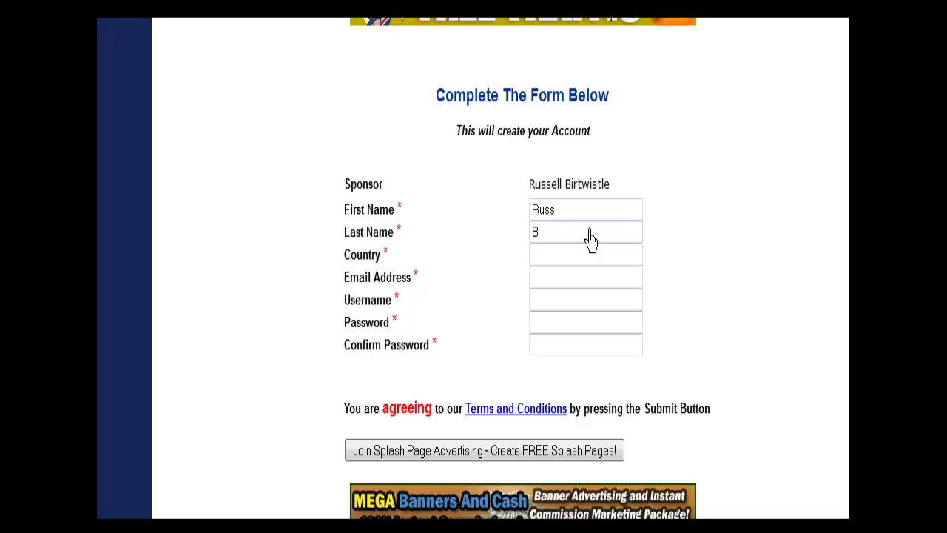
pyautogui.click(613, 259)
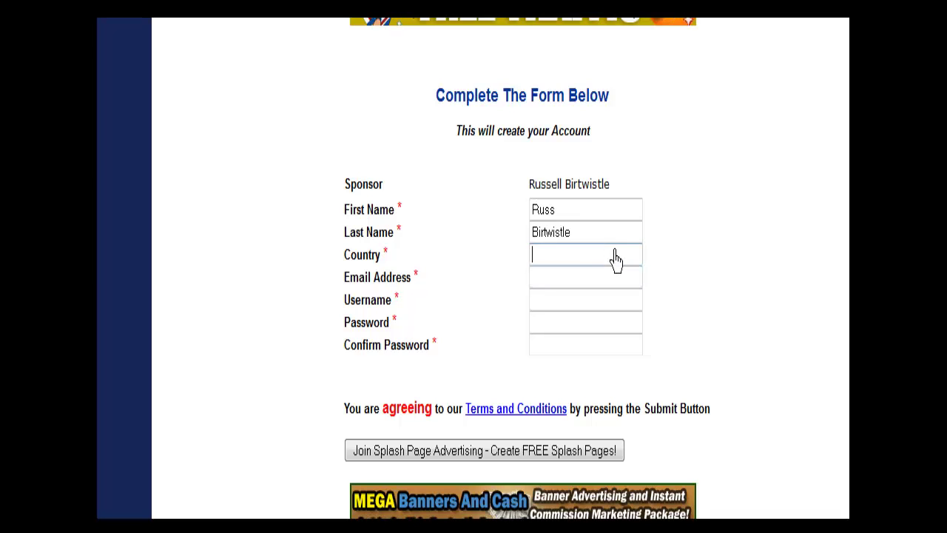
pyautogui.write('Thailand')
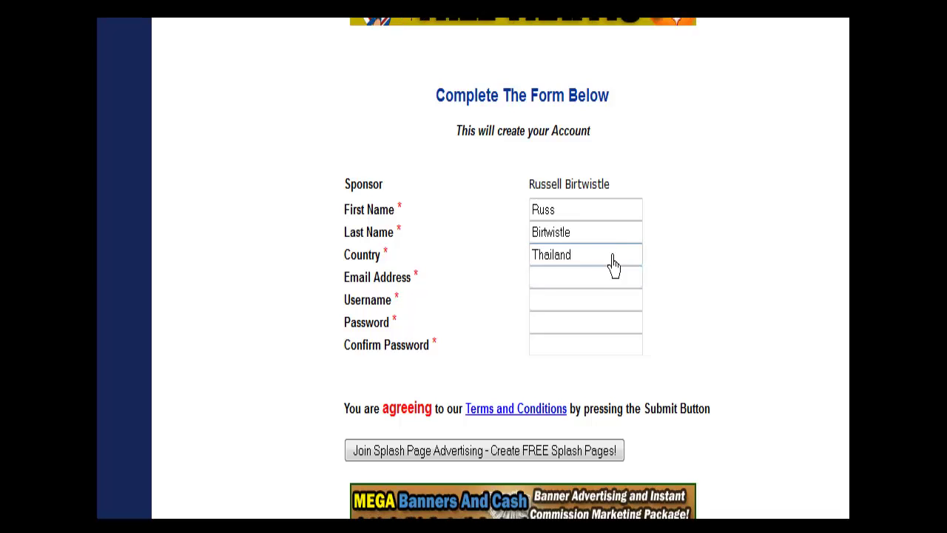
# - Fill in the e-mail address, a username and the password, then submit the form
pyautogui.click(585, 288)
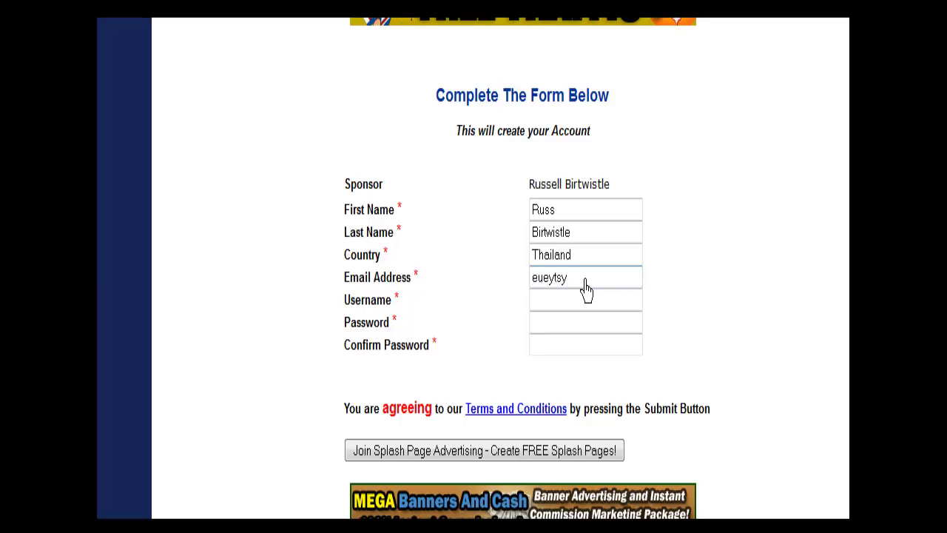
pyautogui.click(545, 306)
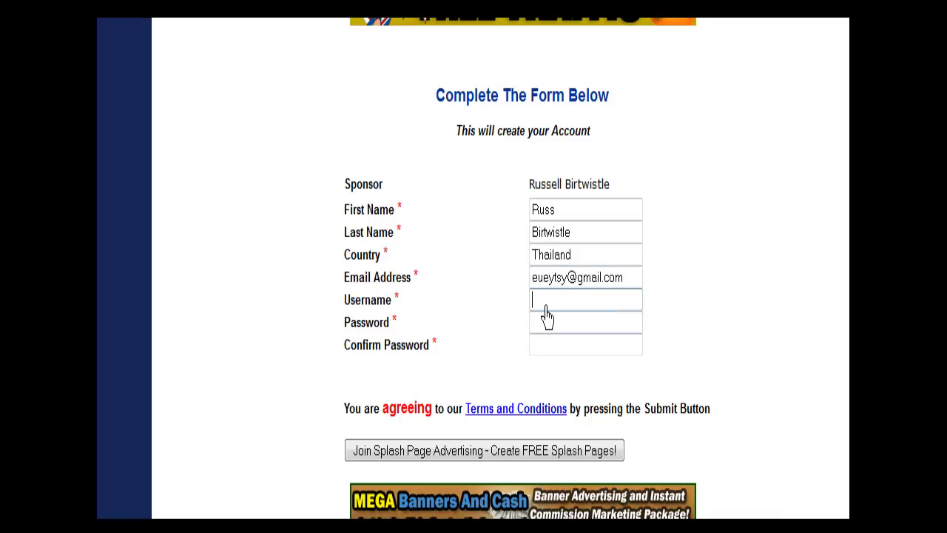
pyautogui.write('hito')
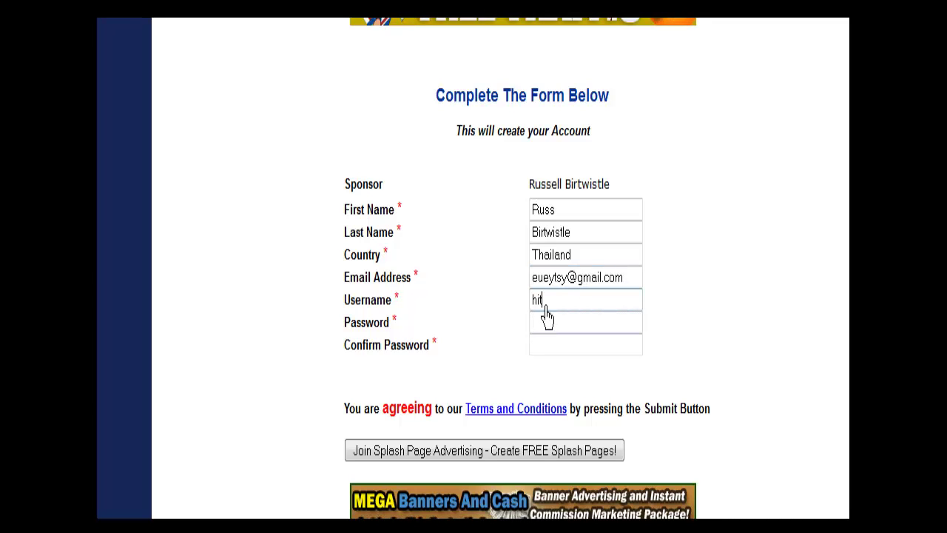
pyautogui.click(570, 330)
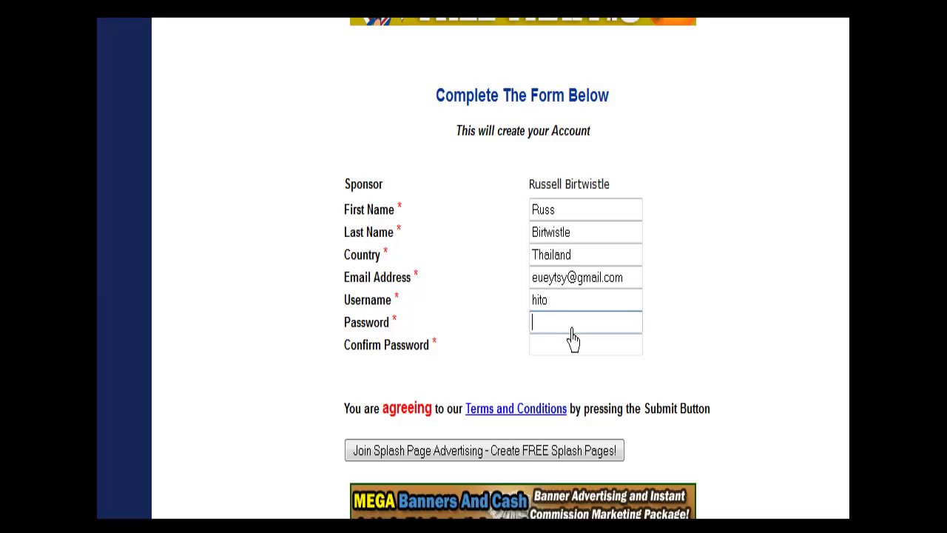
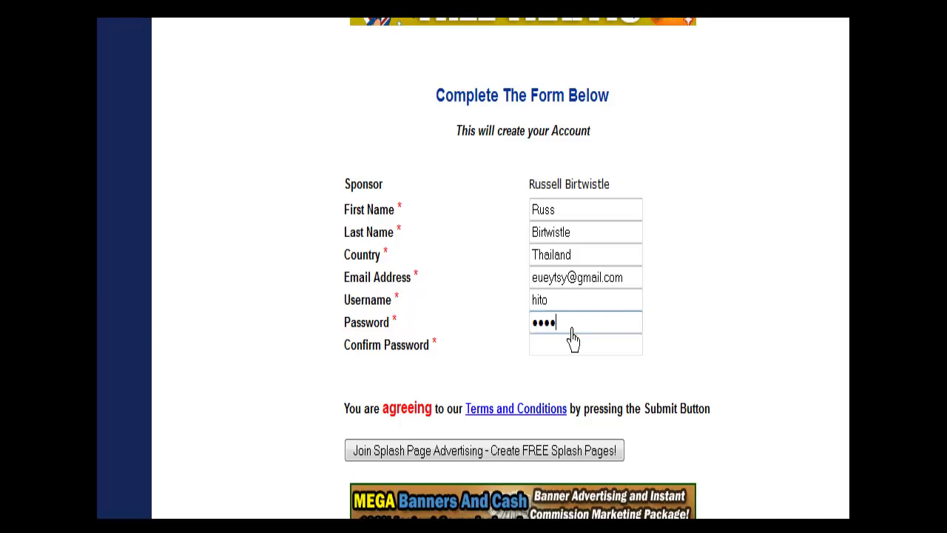
pyautogui.click(568, 346)
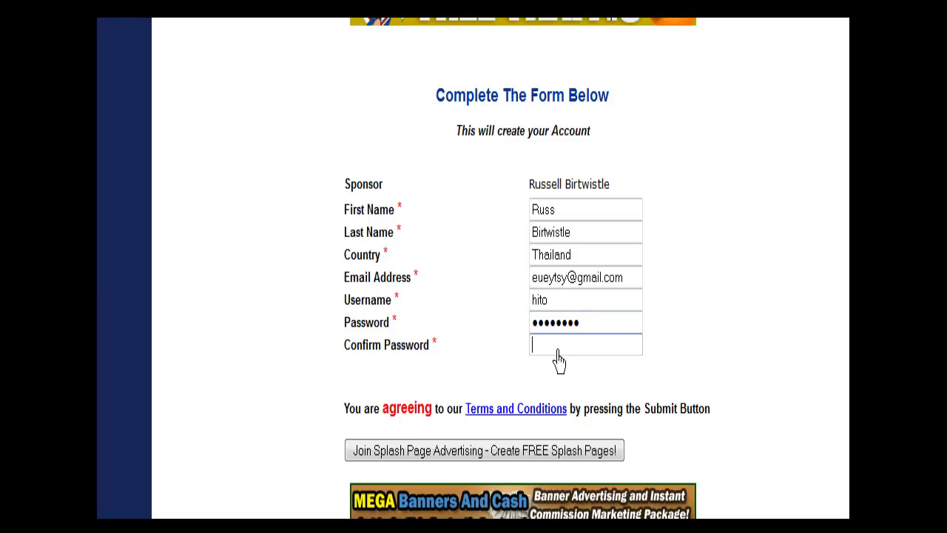
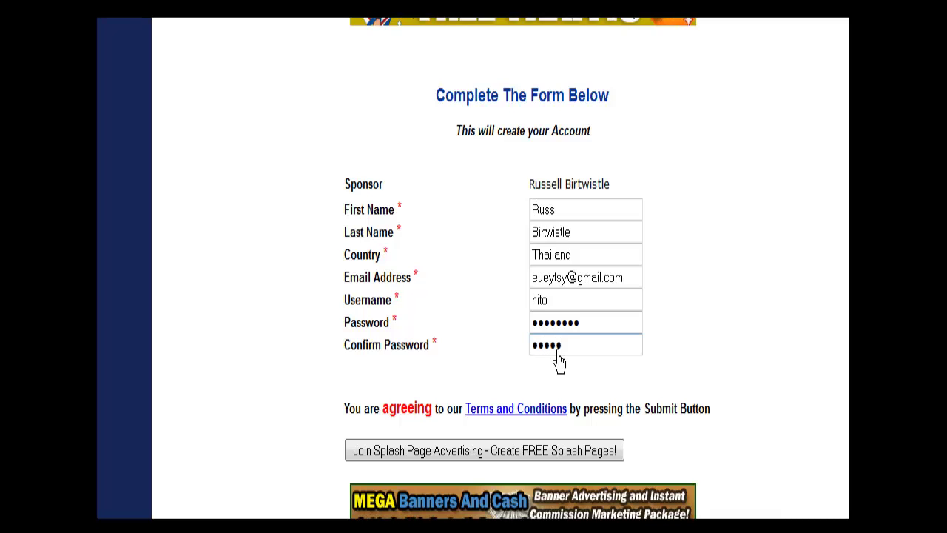
pyautogui.click(493, 463)
# - Submit the registration, open the confirmation e-mail in Gmail's spam, and follow its activation link
pyautogui.click(492, 451)
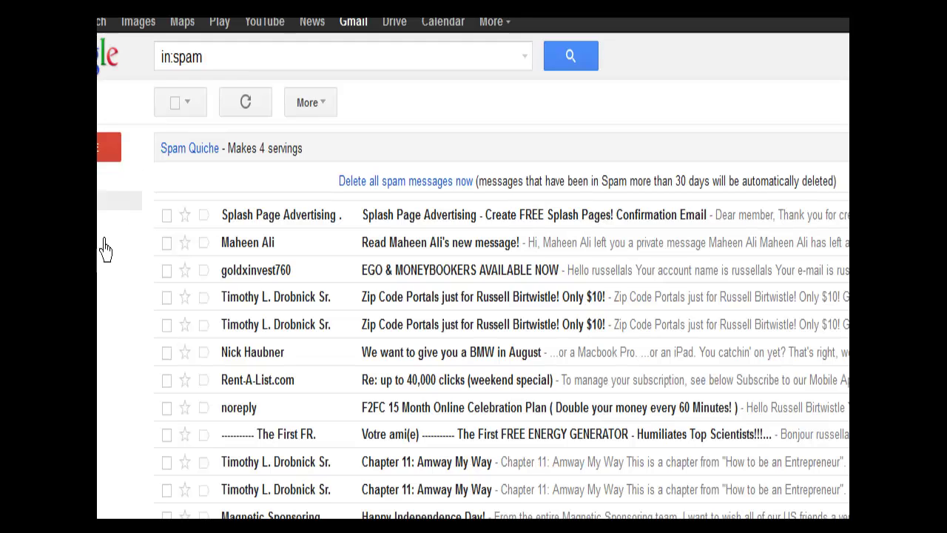
pyautogui.click(342, 219)
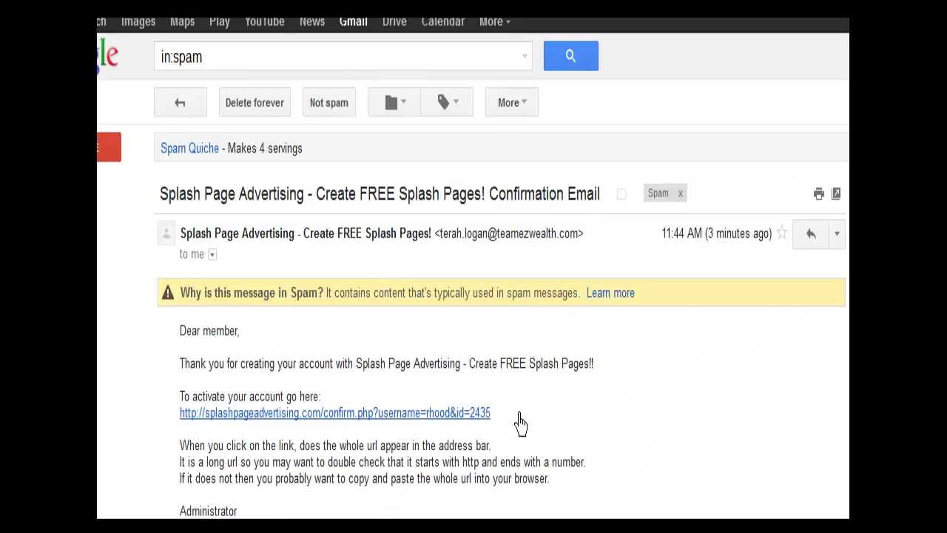
pyautogui.click(479, 411)
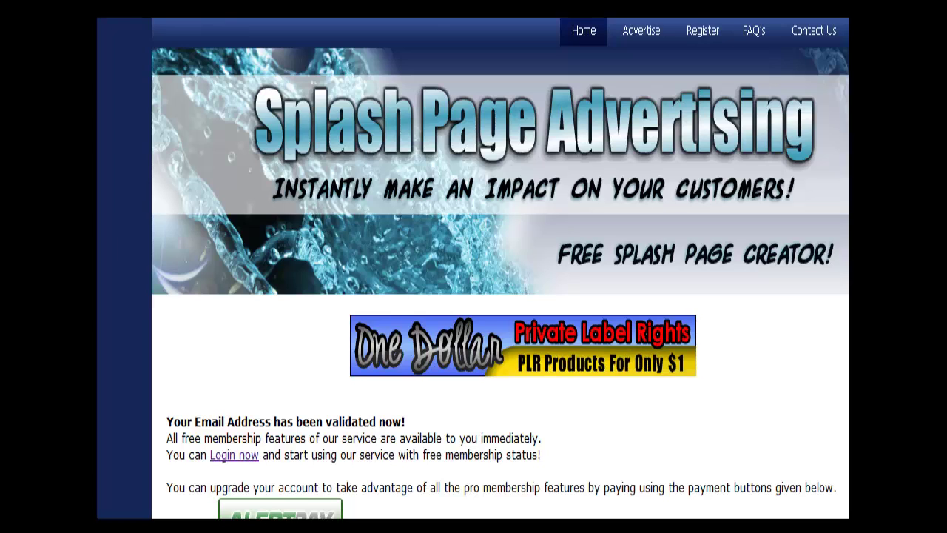
# - Log in with the new account's username, using the saved entry to fill the password
pyautogui.scroll(-2, 294, 363)
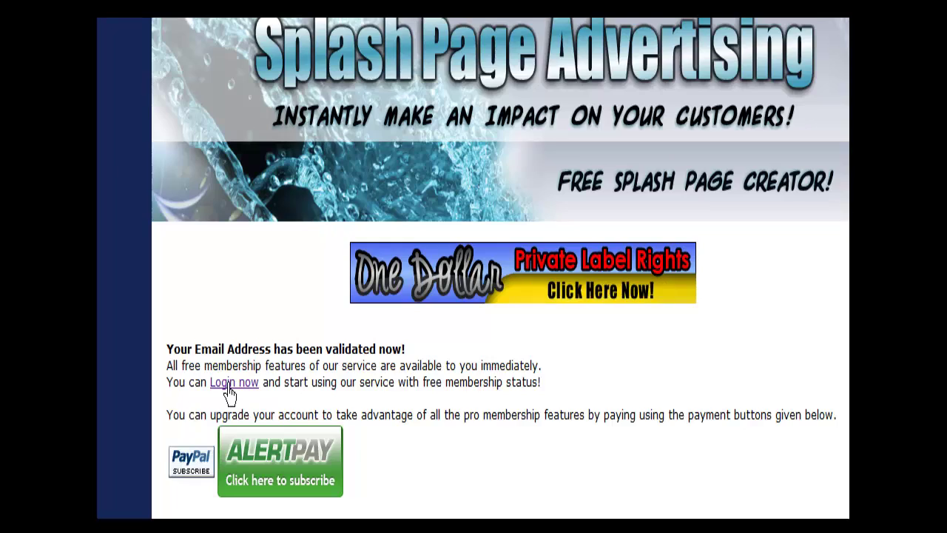
pyautogui.click(229, 383)
pyautogui.click(545, 273)
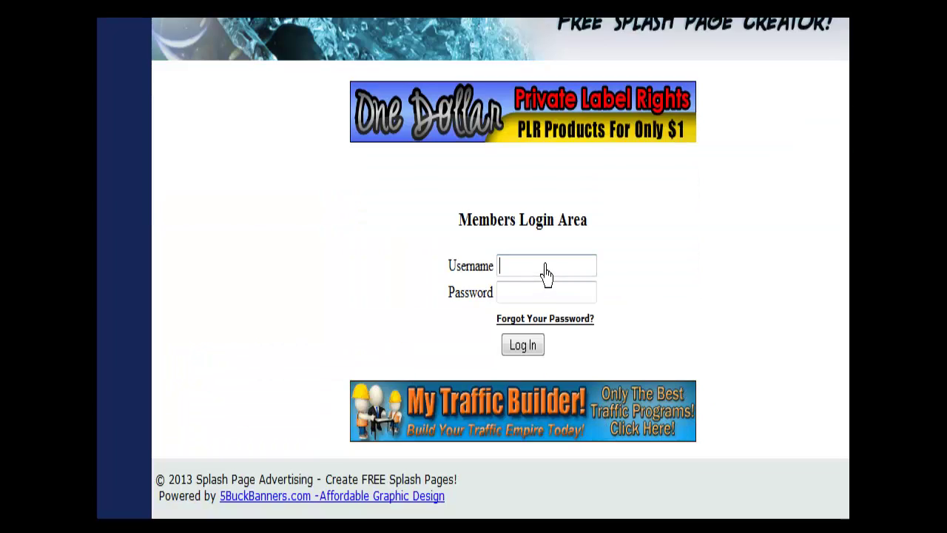
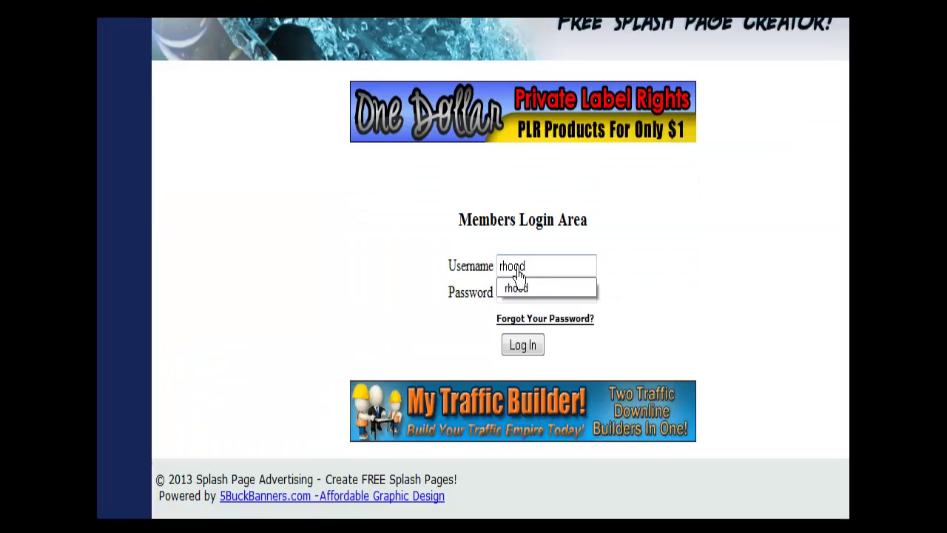
pyautogui.click(547, 289)
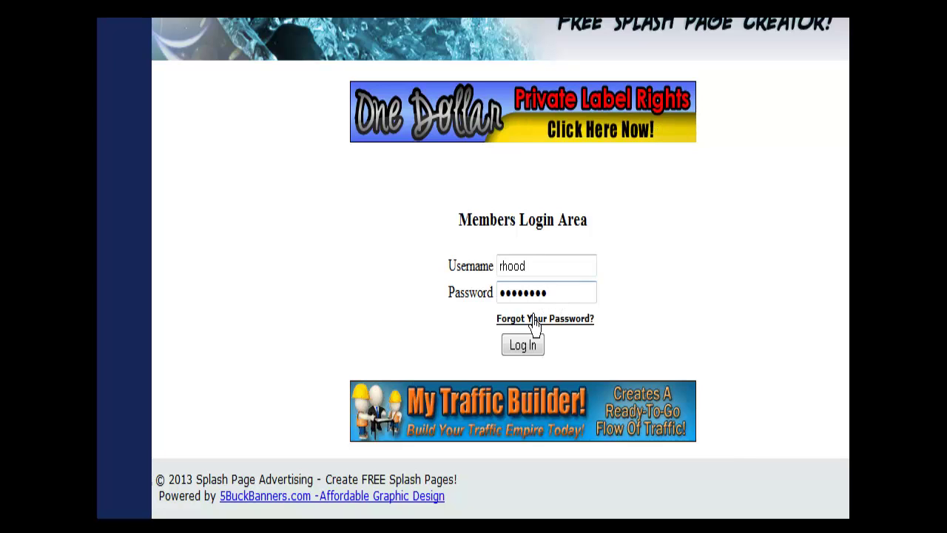
pyautogui.click(522, 344)
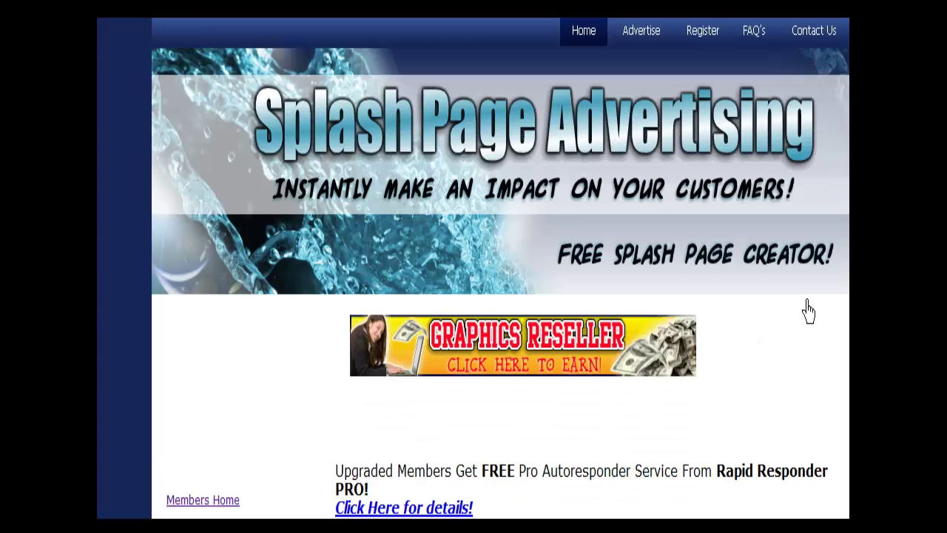
# - Under Splash Pages, create a splash page named after the account's username
pyautogui.scroll(-3, 806, 312)
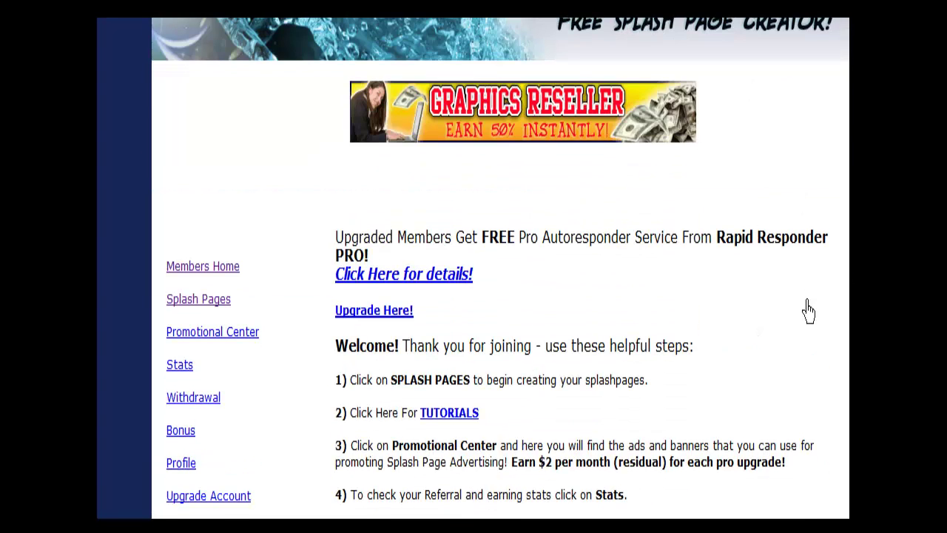
pyautogui.click(212, 304)
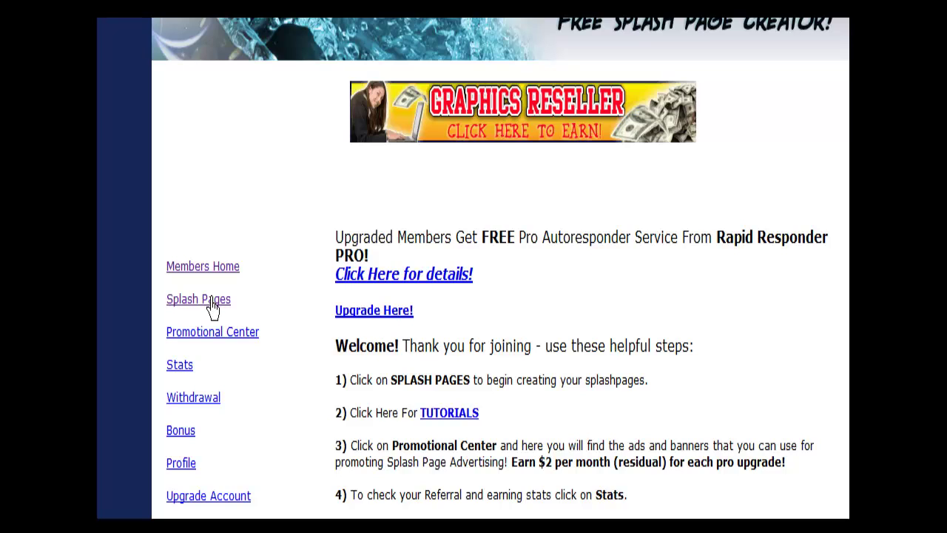
pyautogui.scroll(-3, 807, 300)
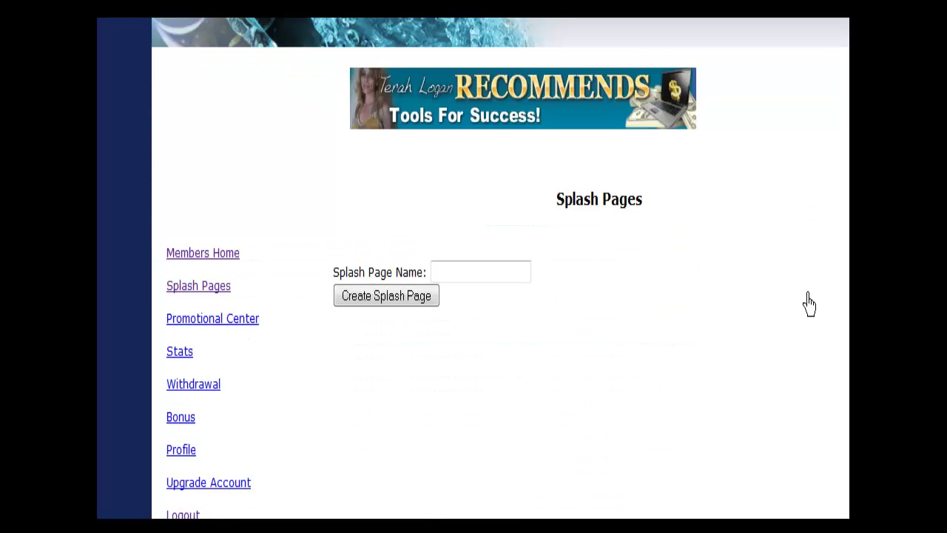
pyautogui.scroll(-1, 492, 287)
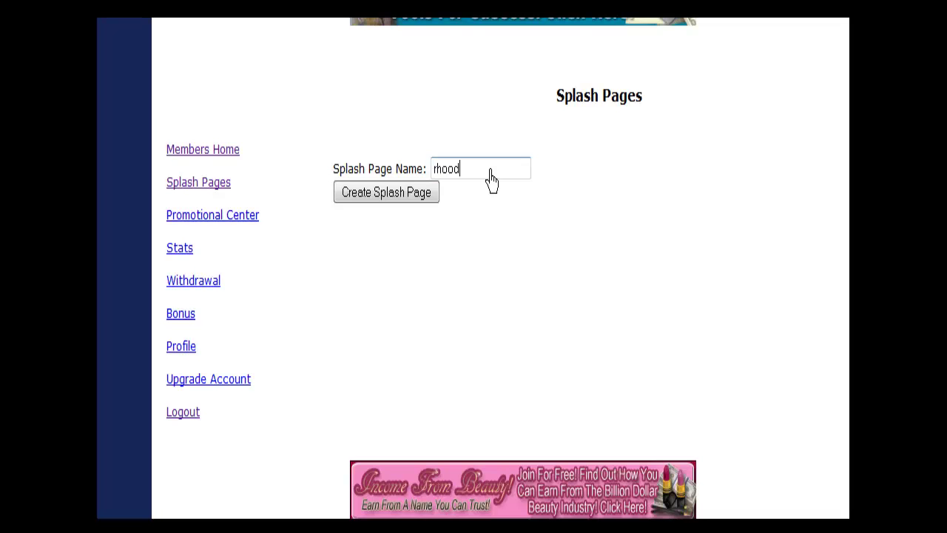
pyautogui.click(389, 198)
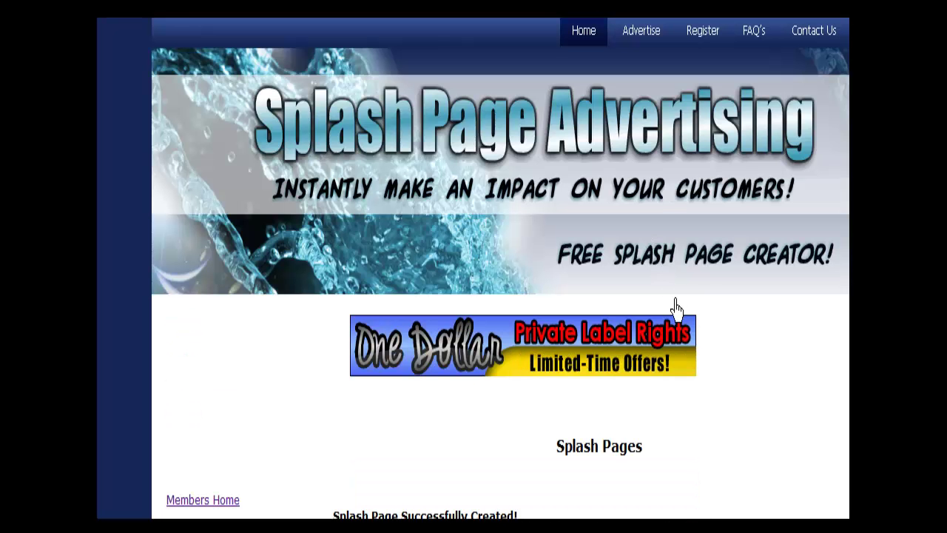
pyautogui.scroll(-7, 729, 322)
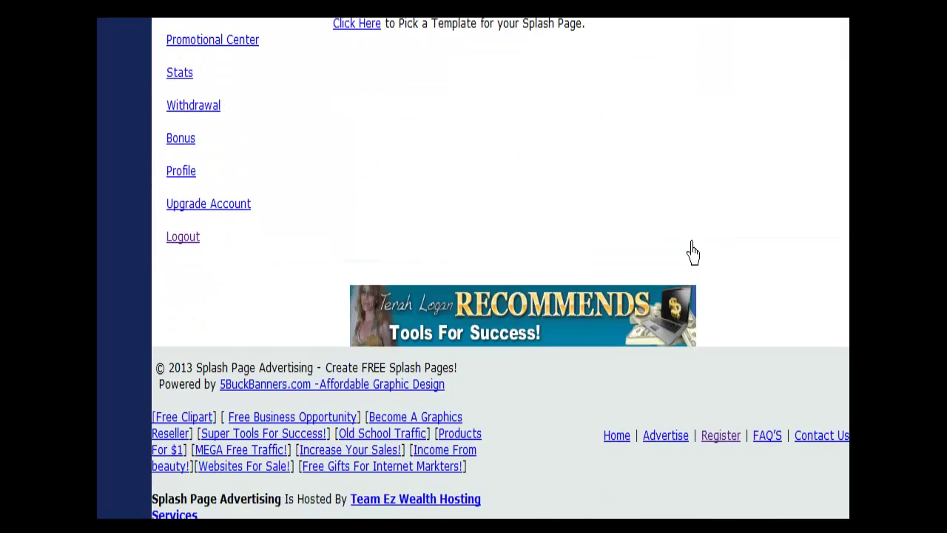
pyautogui.scroll(5, 692, 252)
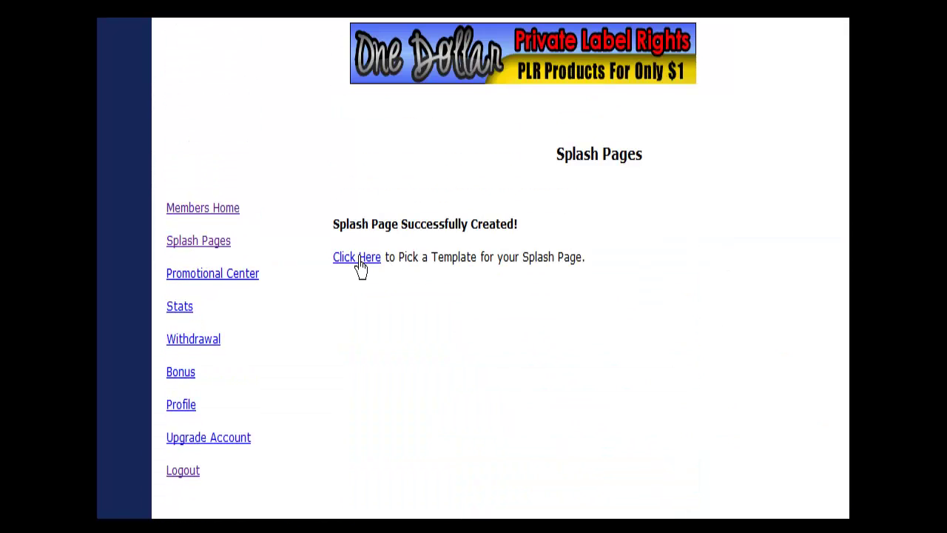
# - Open template selection for the new splash page and browse Templates #1 to #10
pyautogui.click(359, 260)
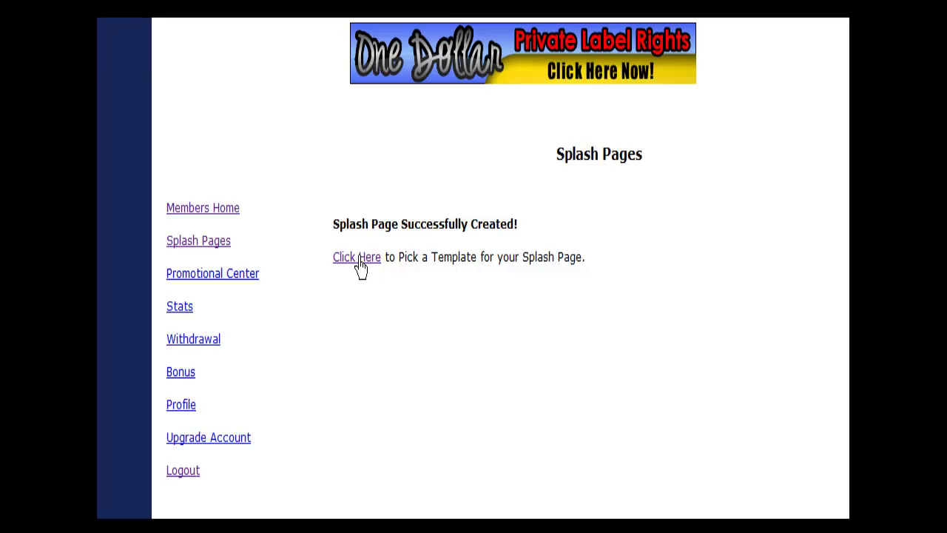
pyautogui.scroll(-2, 378, 287)
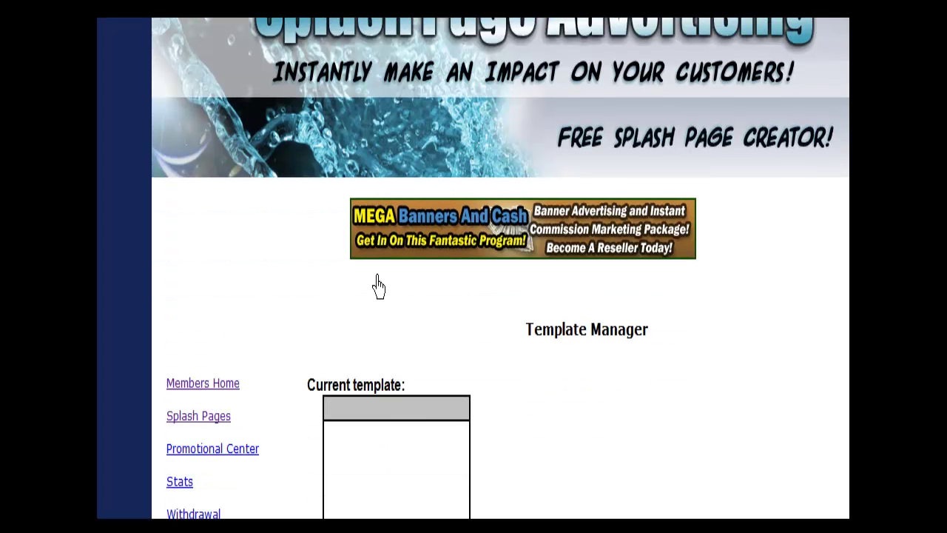
pyautogui.scroll(-2, 397, 283)
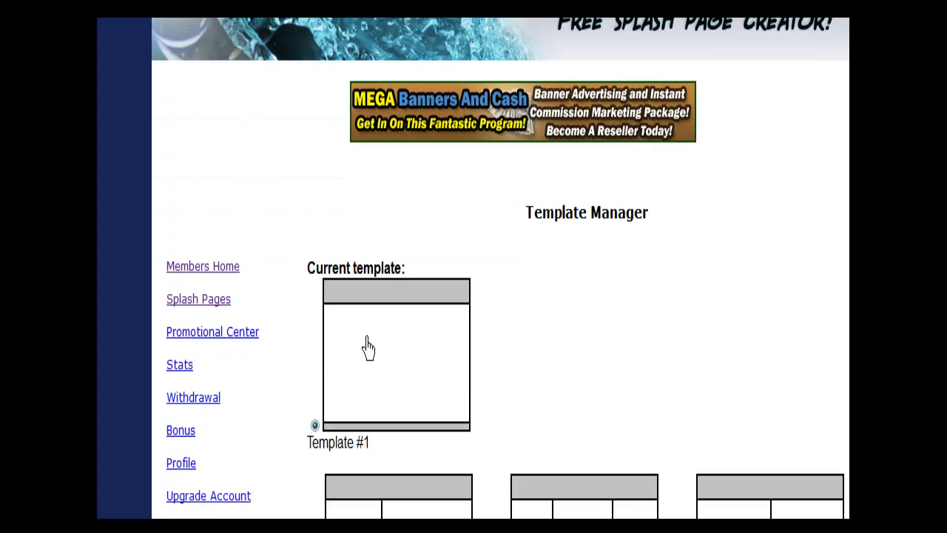
pyautogui.scroll(-12, 370, 359)
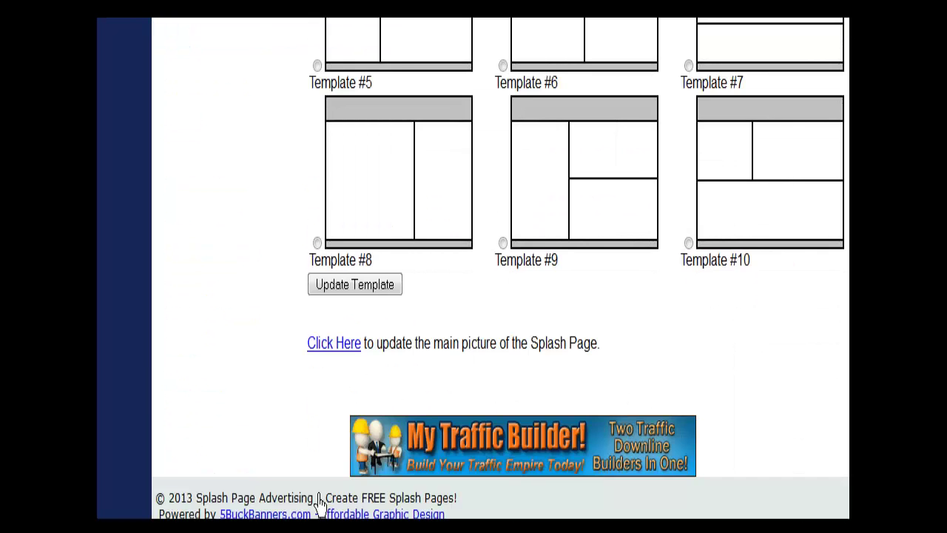
pyautogui.scroll(-3, 319, 503)
pyautogui.scroll(4, 400, 318)
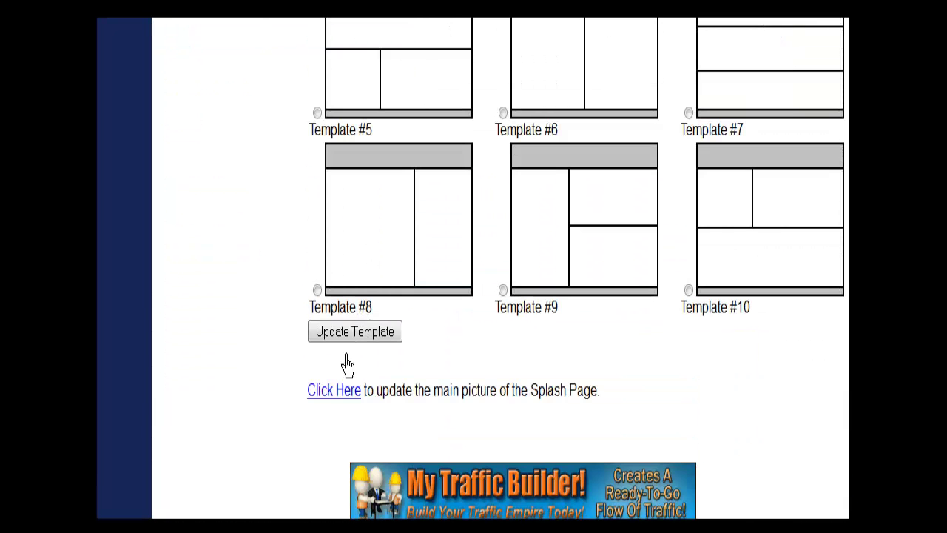